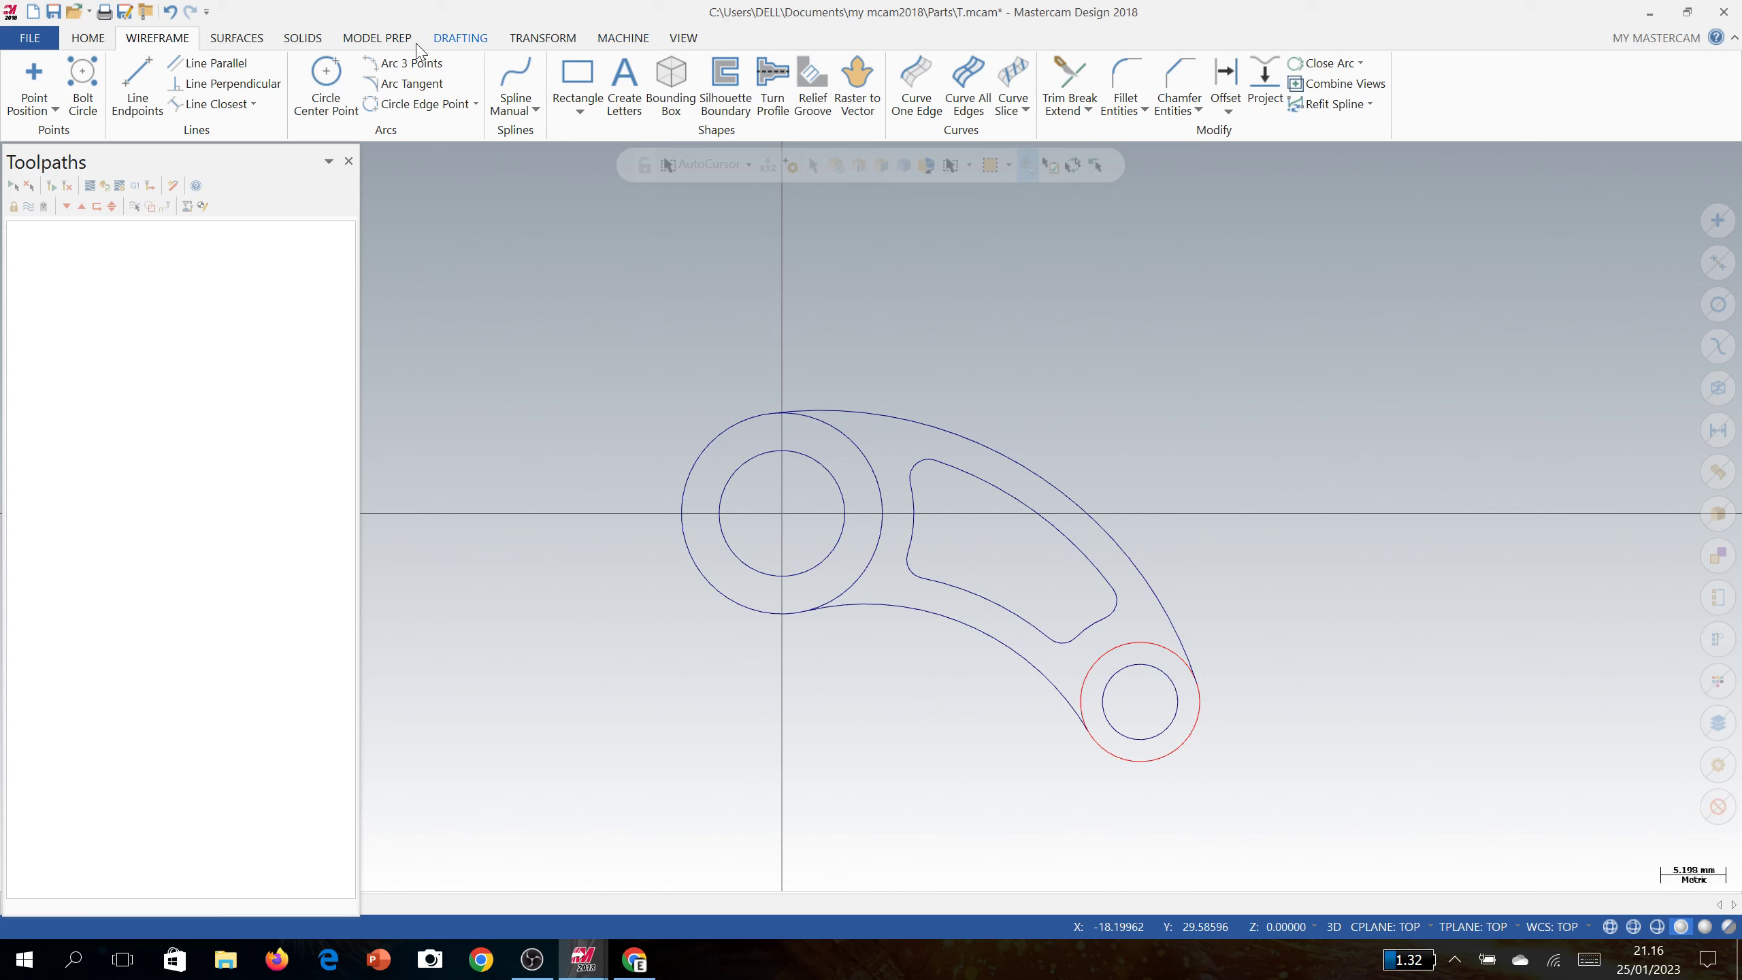
Start a rectangular array and select the entire link profile as the geometry to copy.
left_click(481, 39)
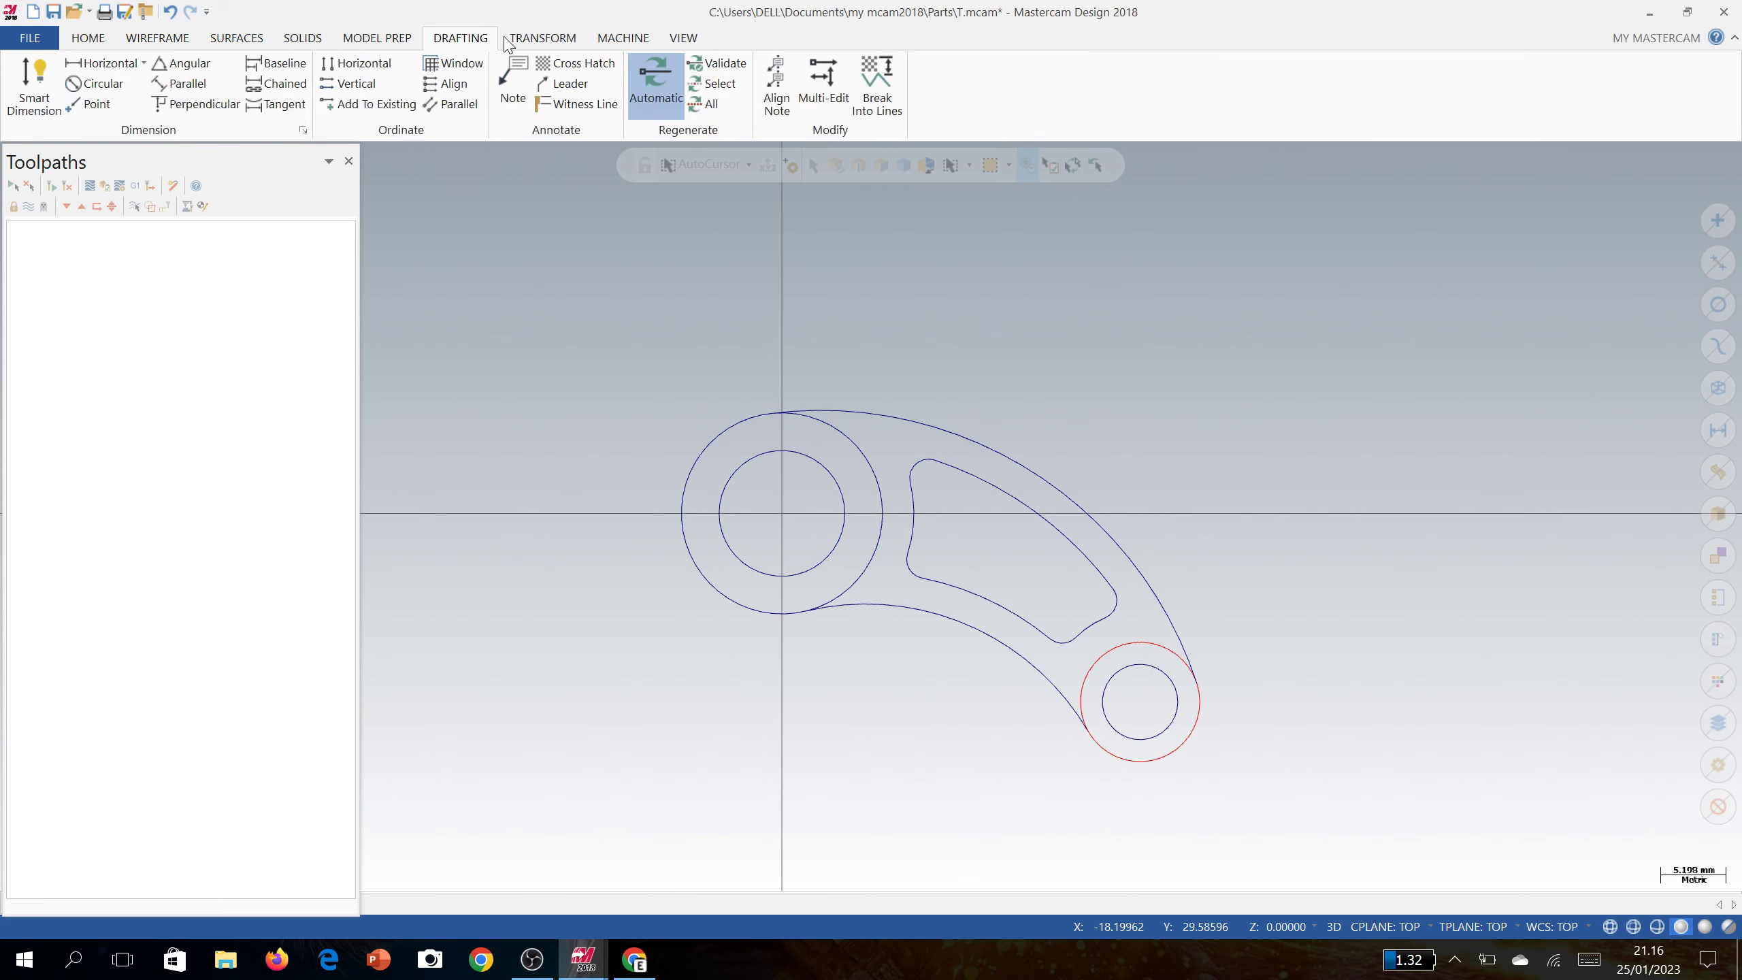
scroll(508, 44, "down", 2)
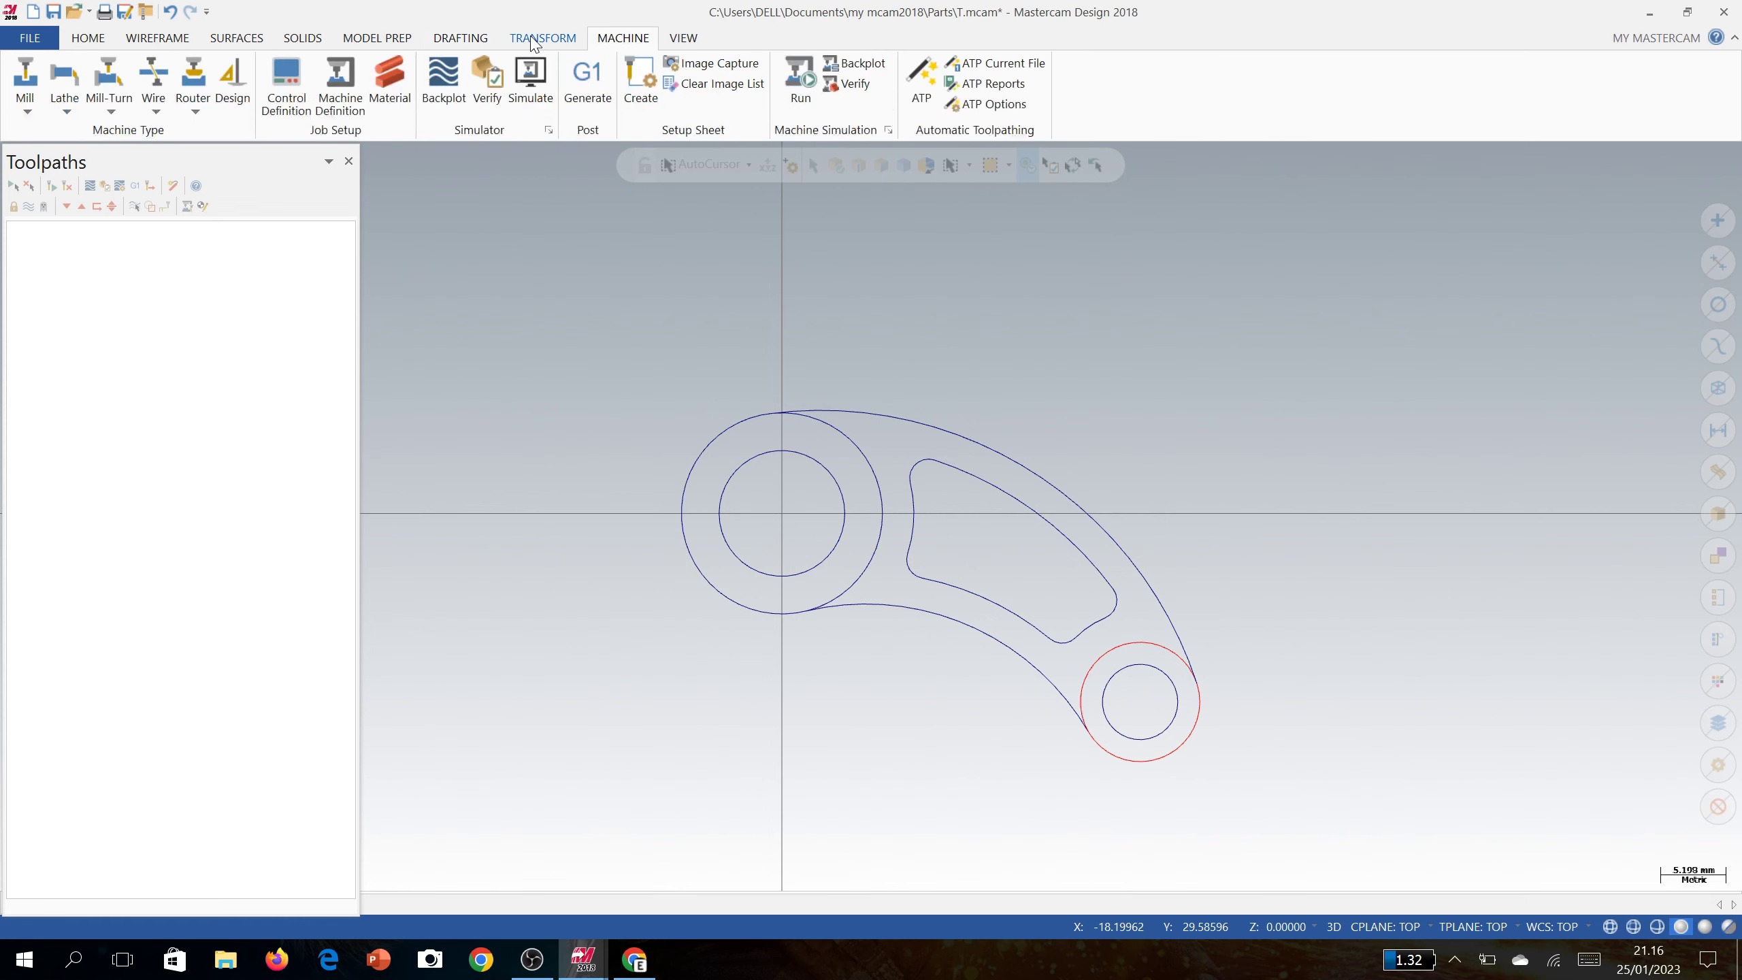
scroll(508, 44, "up", 1)
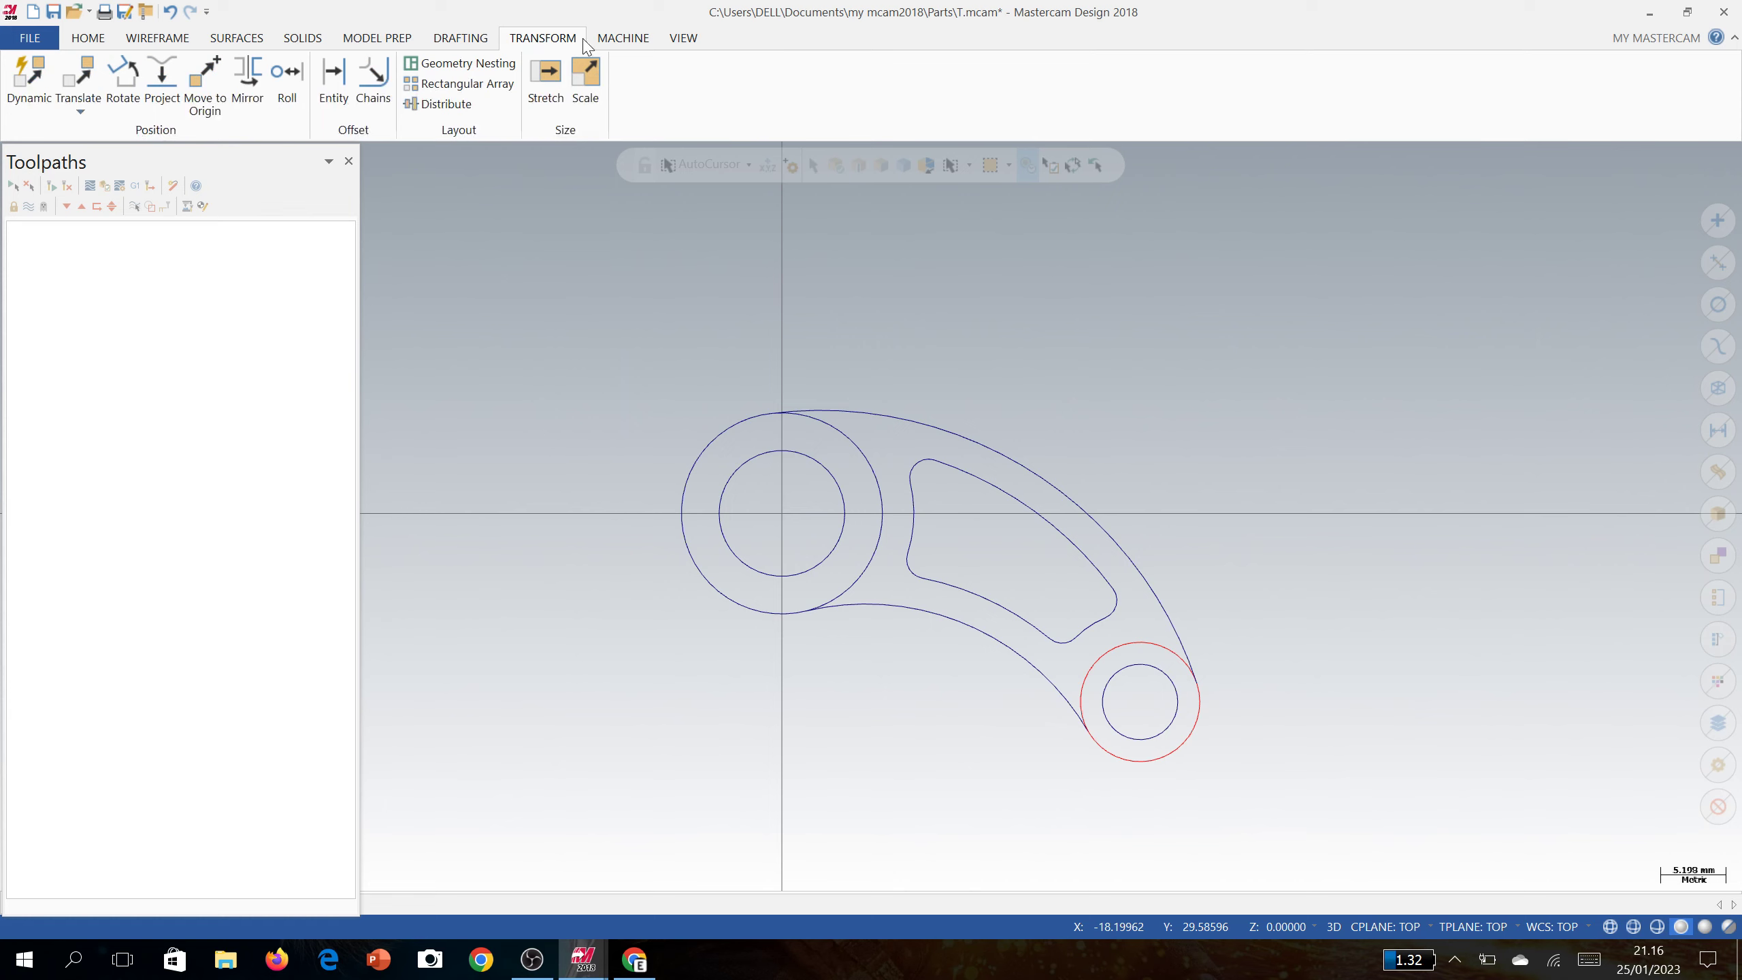
left_click(417, 85)
left_click_drag(561, 300, 1246, 788)
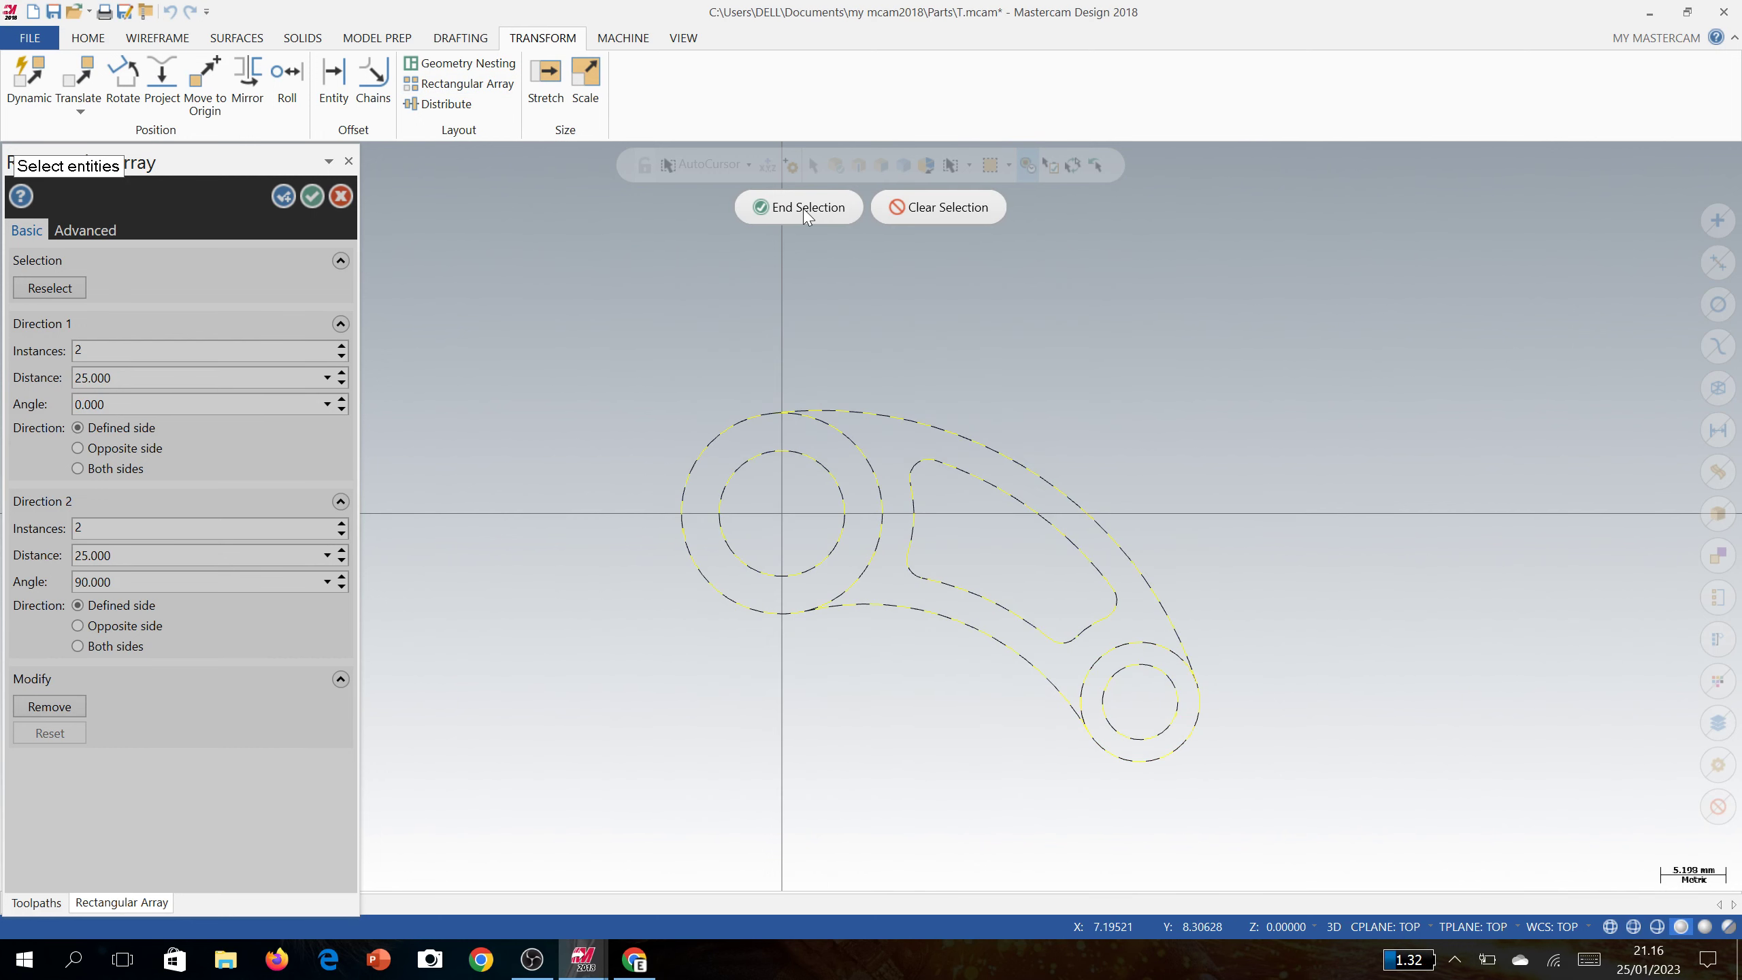
left_click(806, 213)
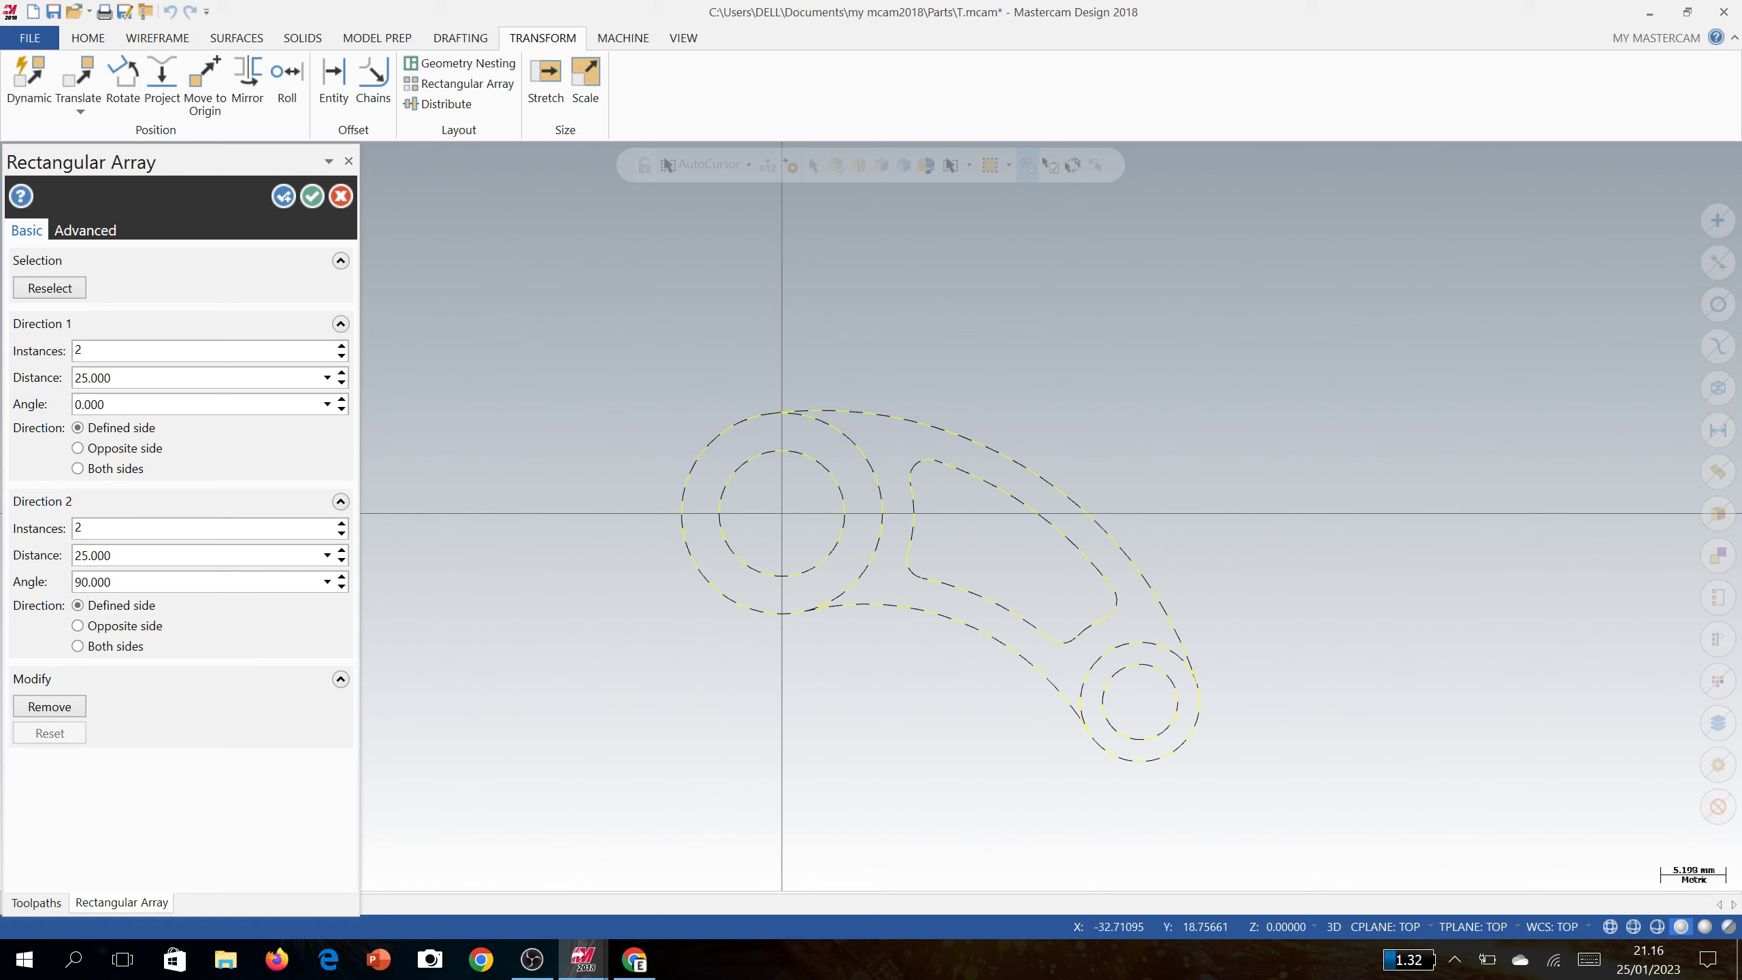
Set the array's Direction 1 to 3 instances at a distance of 50 mm.
type("3")
left_click(79, 379)
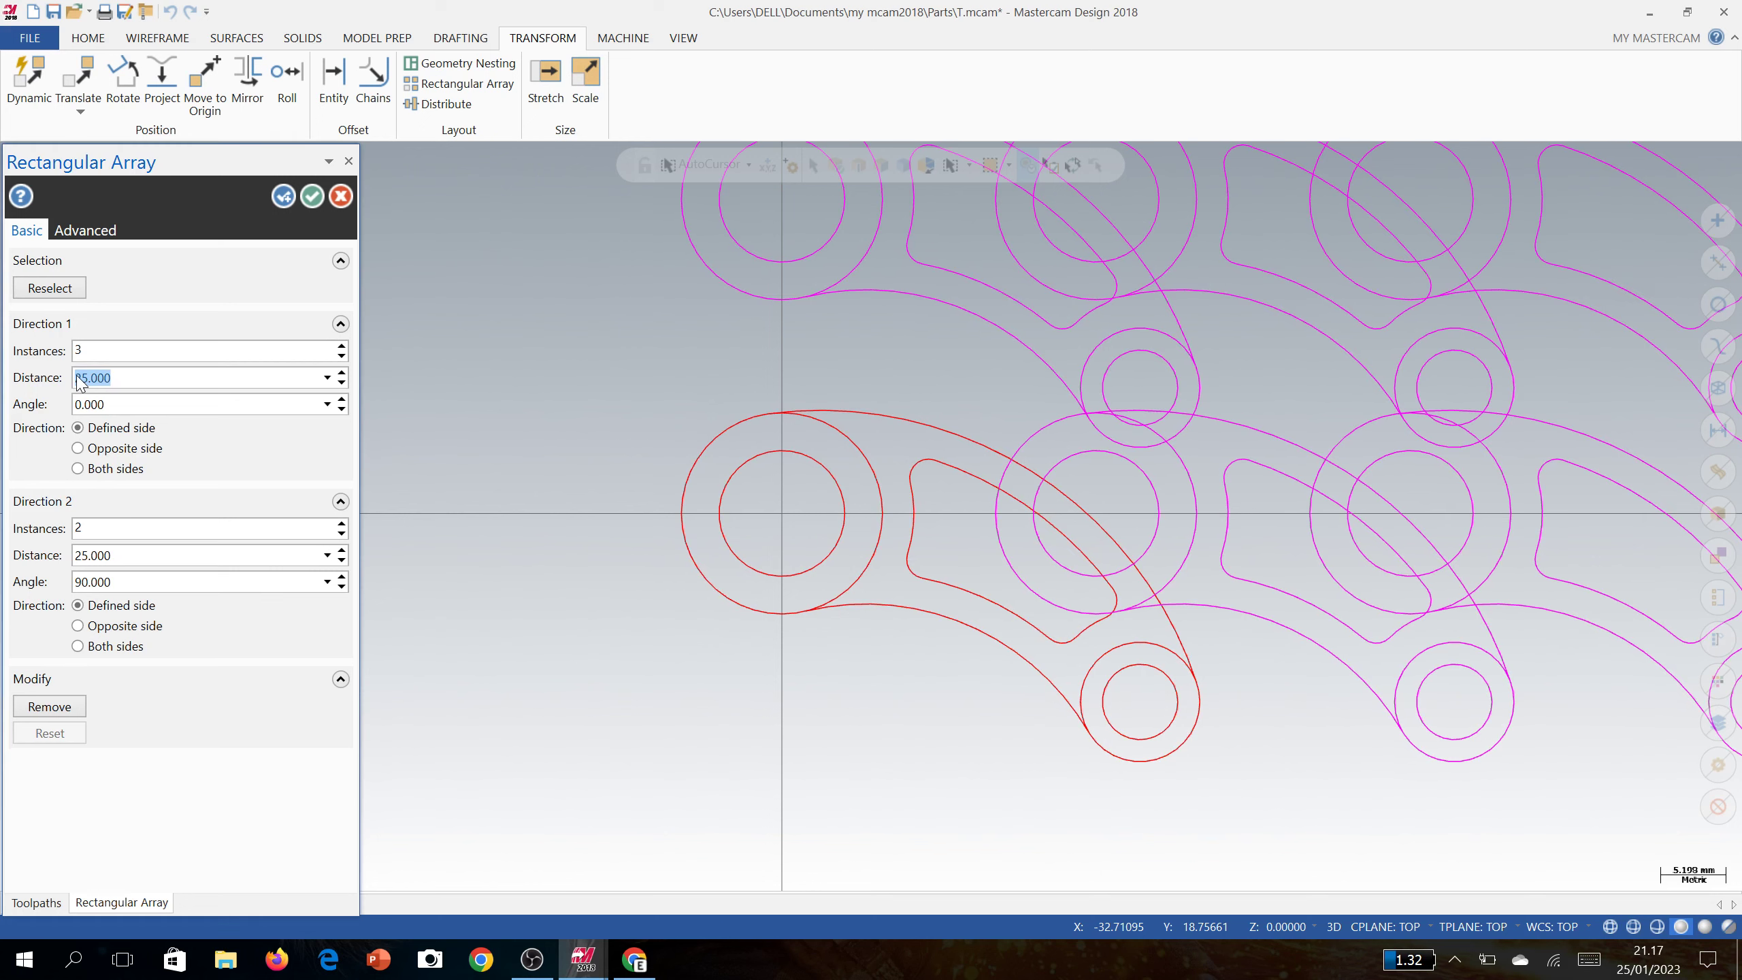
type("5")
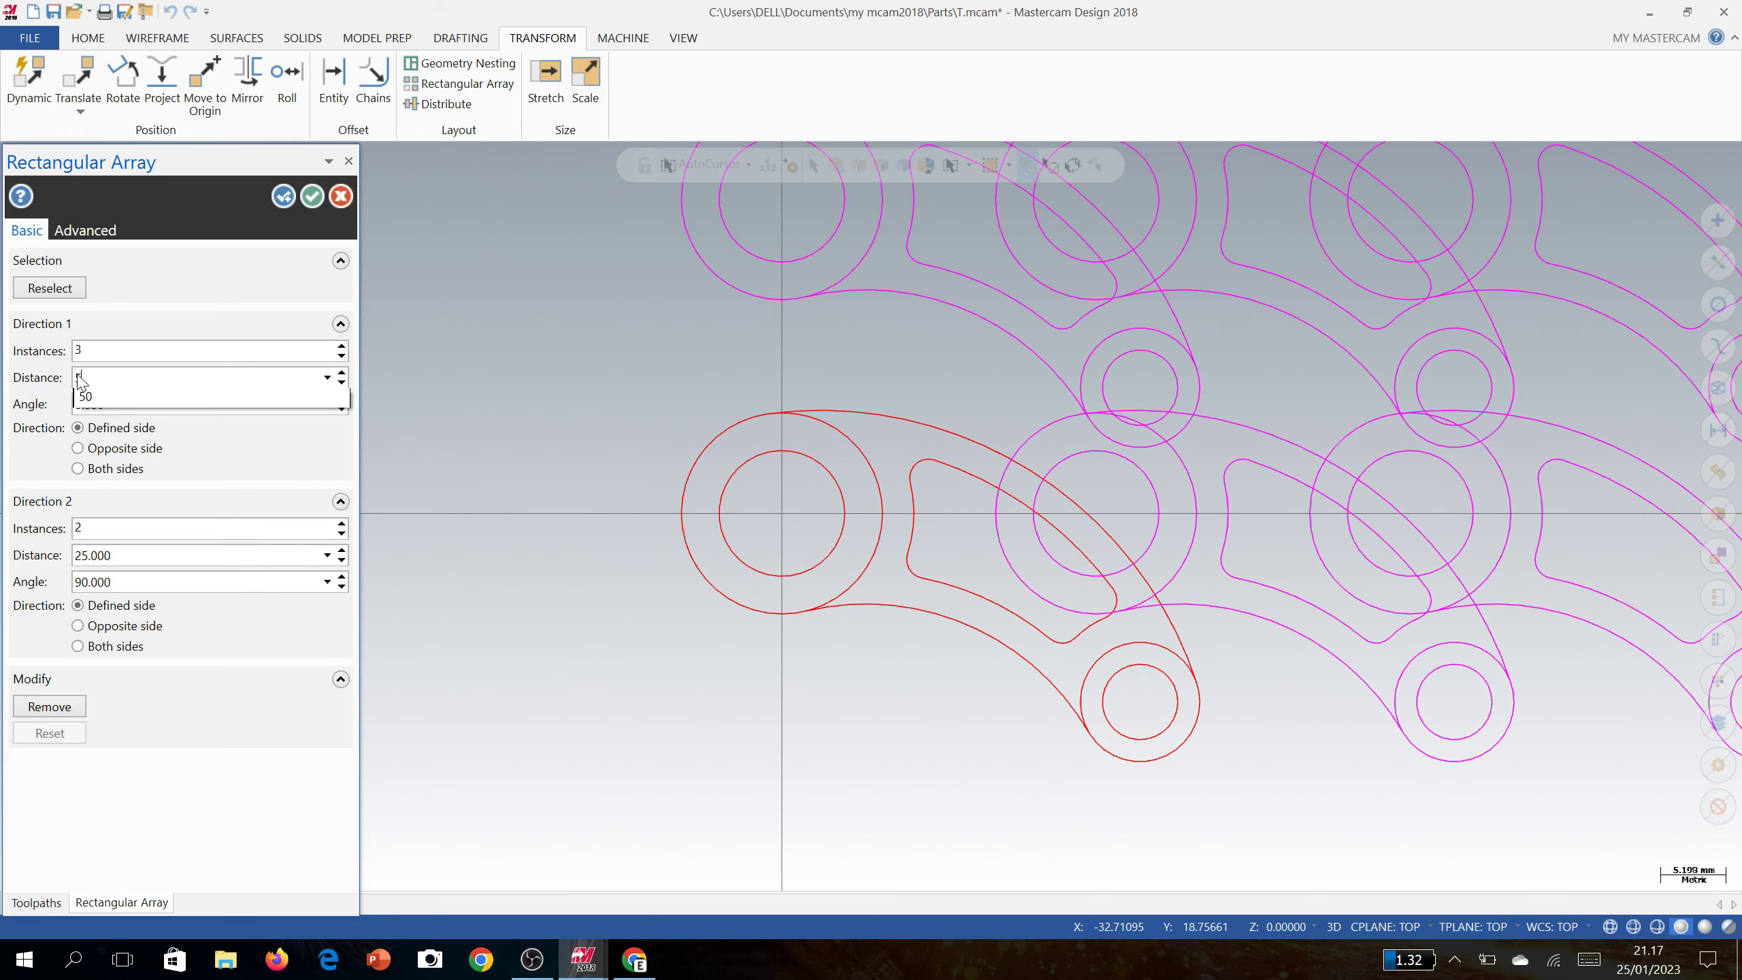
type("0")
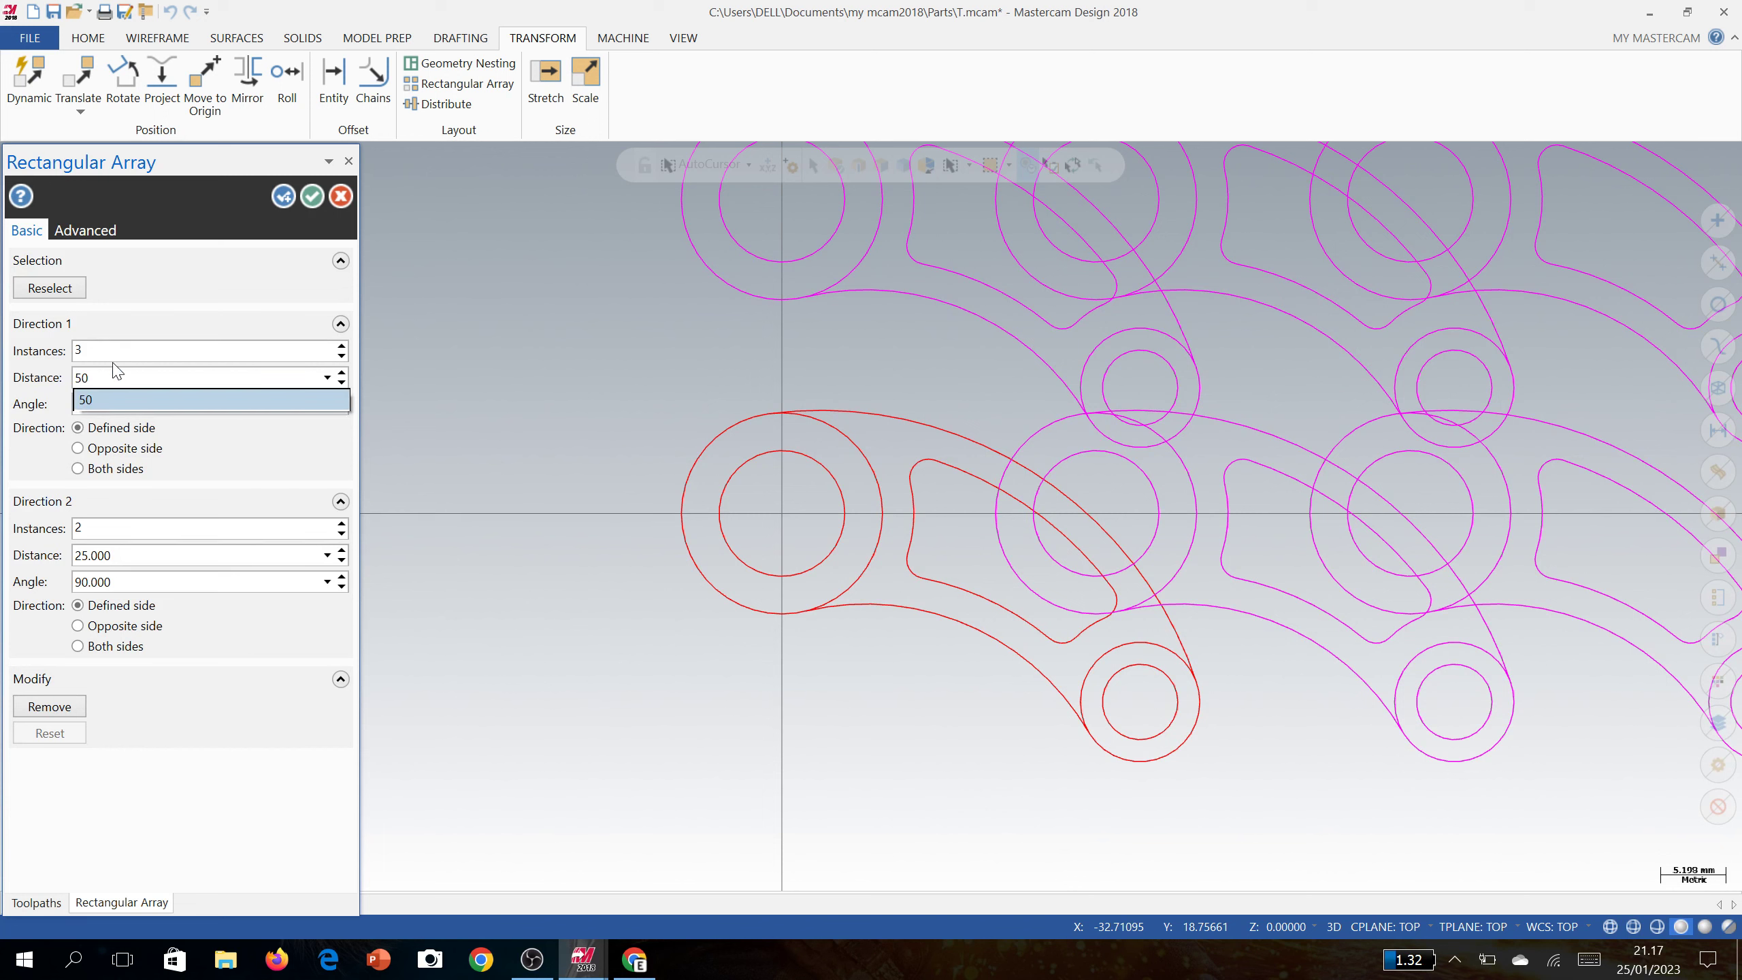
key("Return")
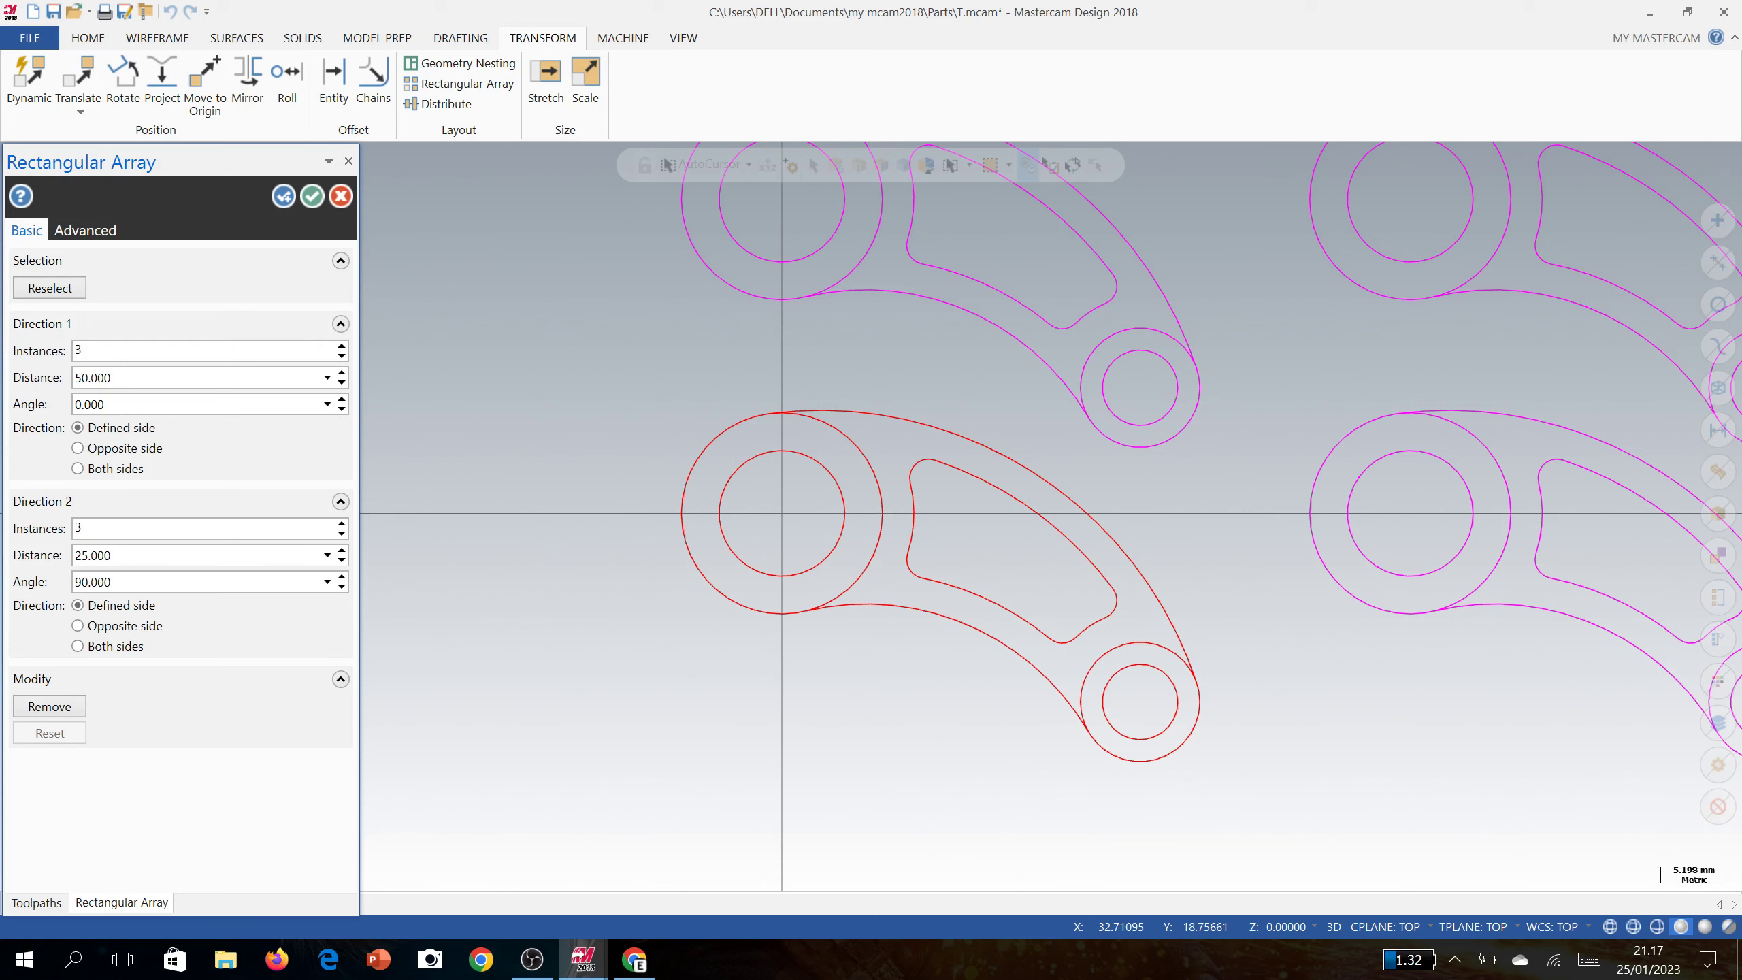
Set the array's Direction 2 to 3 instances at a distance of 50 mm and create the array.
type("50")
key("shift+Tab")
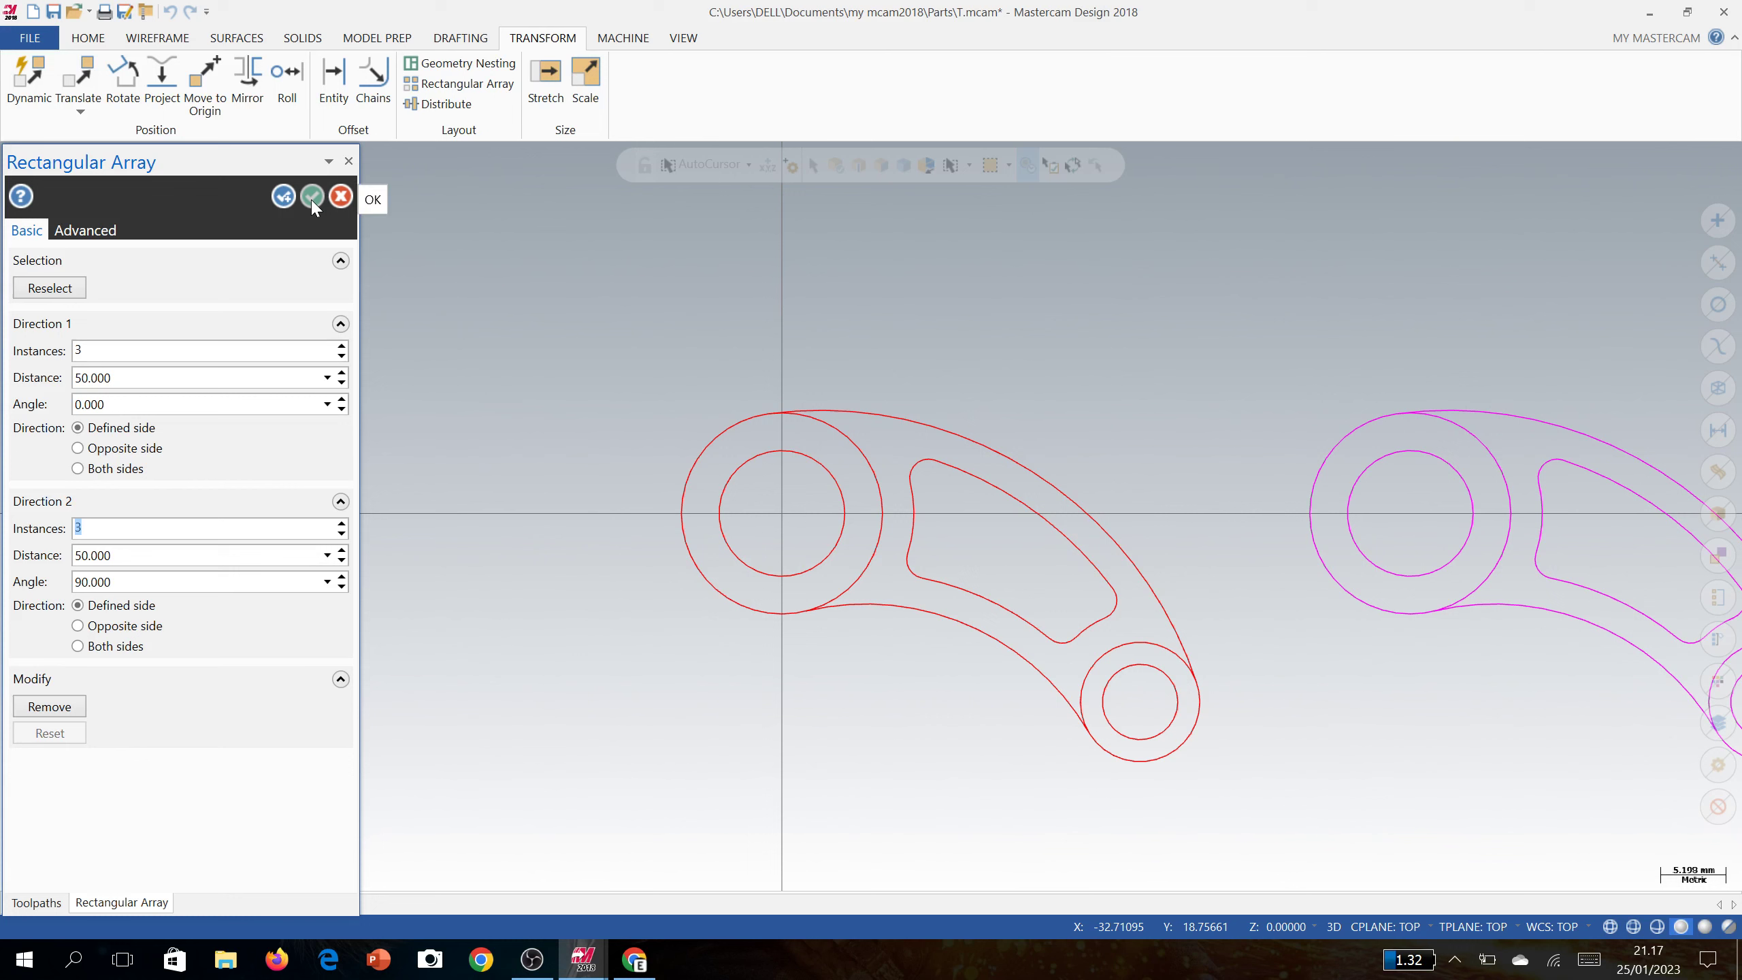
left_click(313, 198)
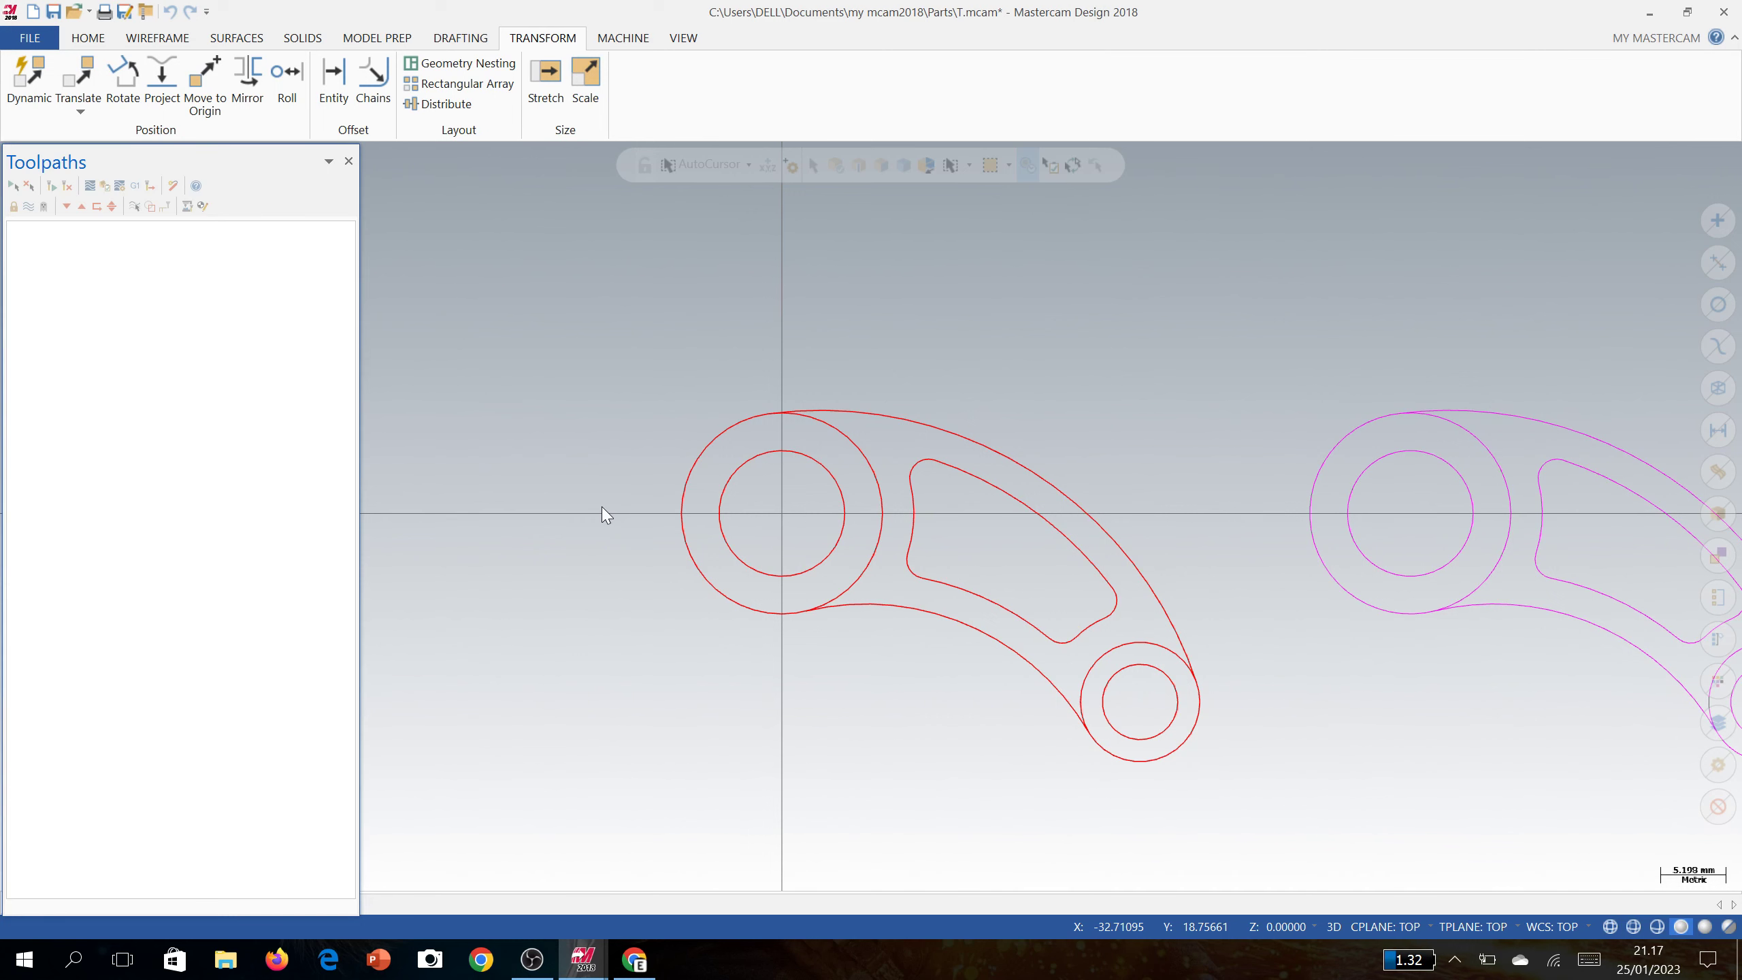
scroll(710, 467, "down", 3)
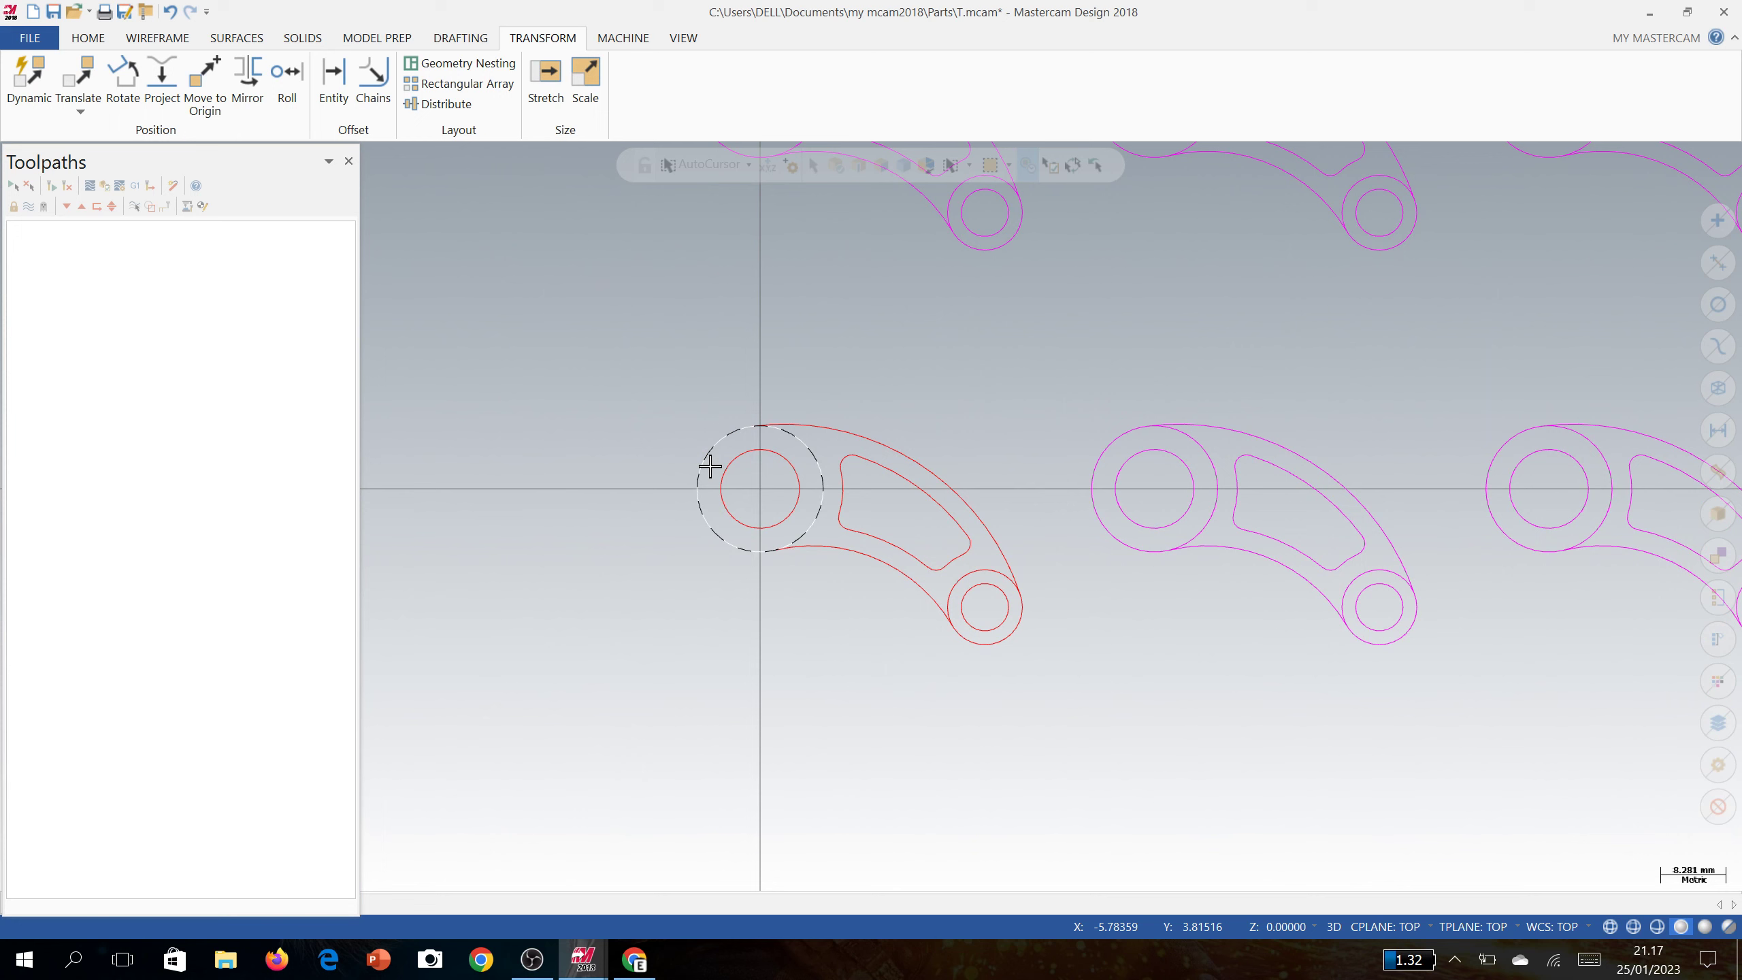
scroll(710, 466, "down", 8)
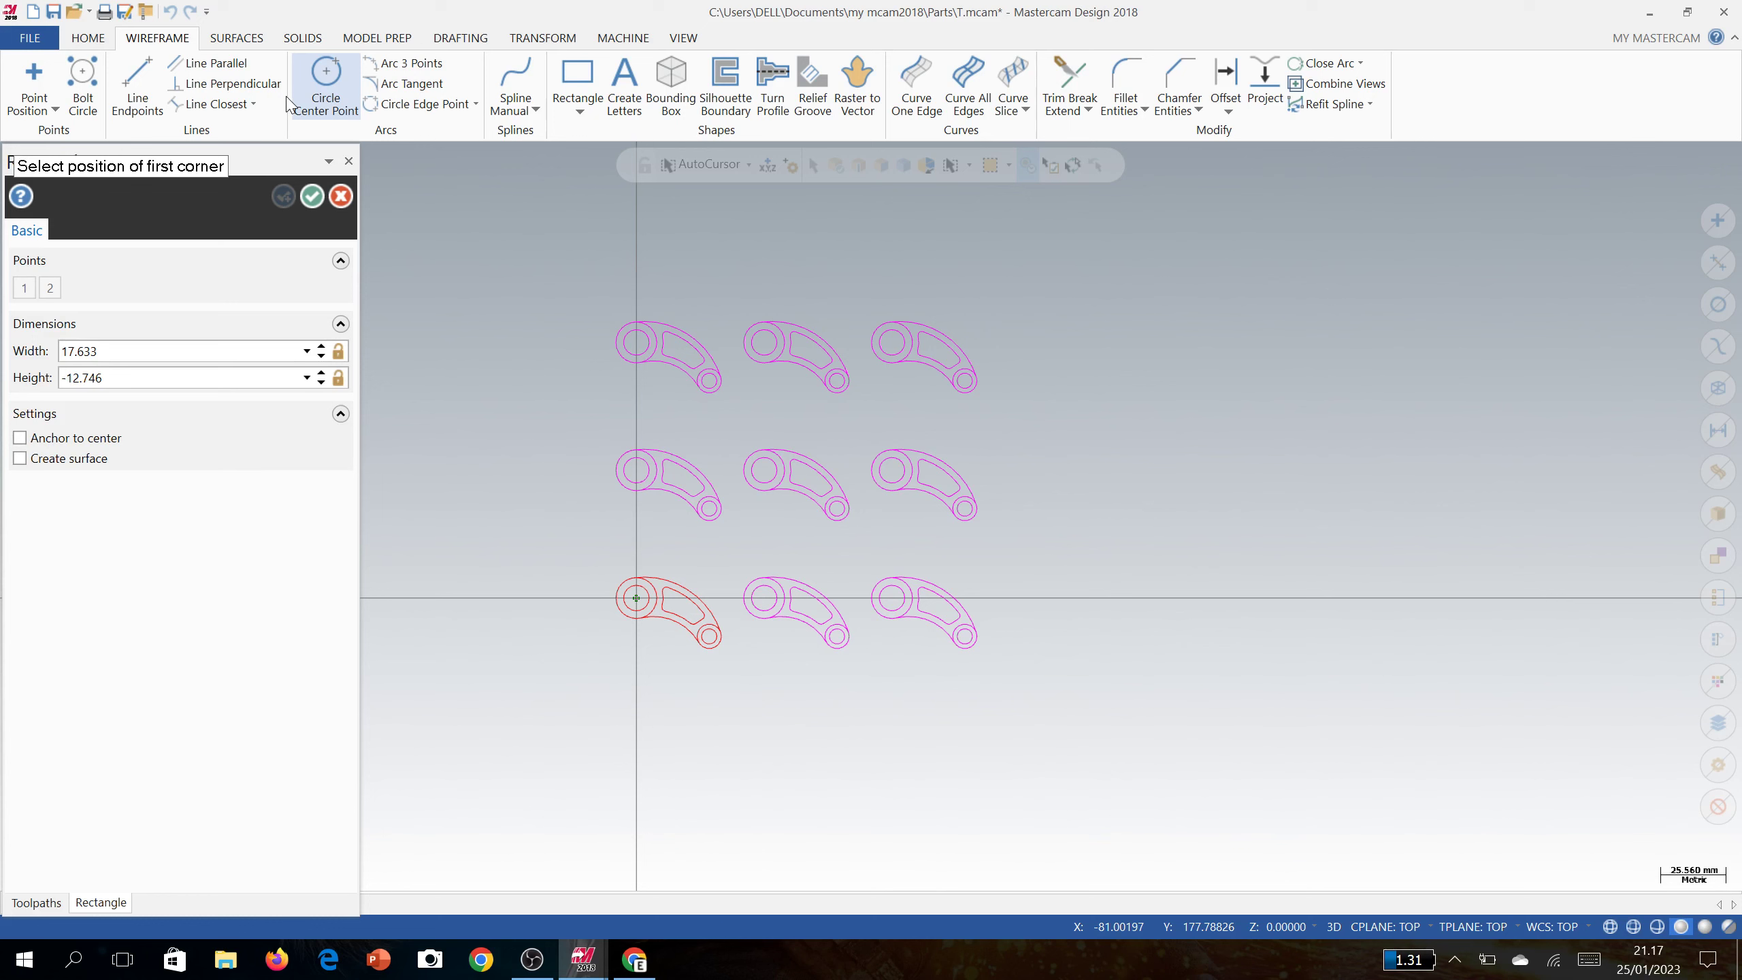
Draw a 30 mm construction line straight down from the origin at an angle of 270 degrees.
key("Escape")
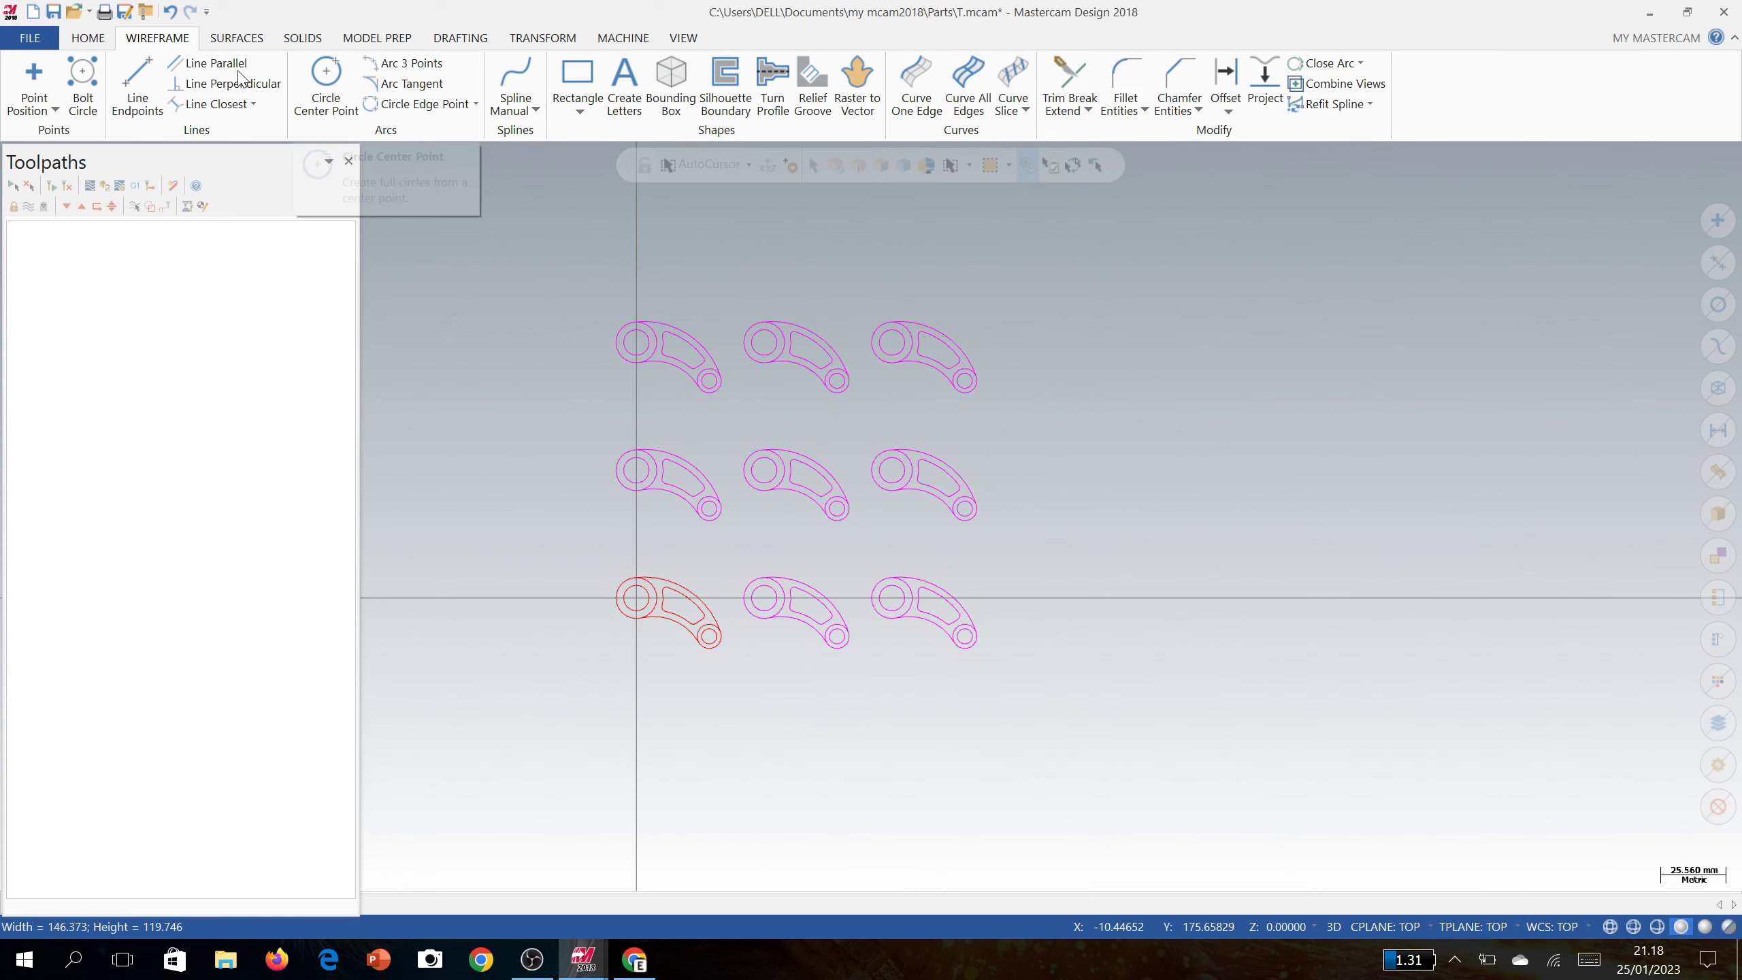
left_click(137, 86)
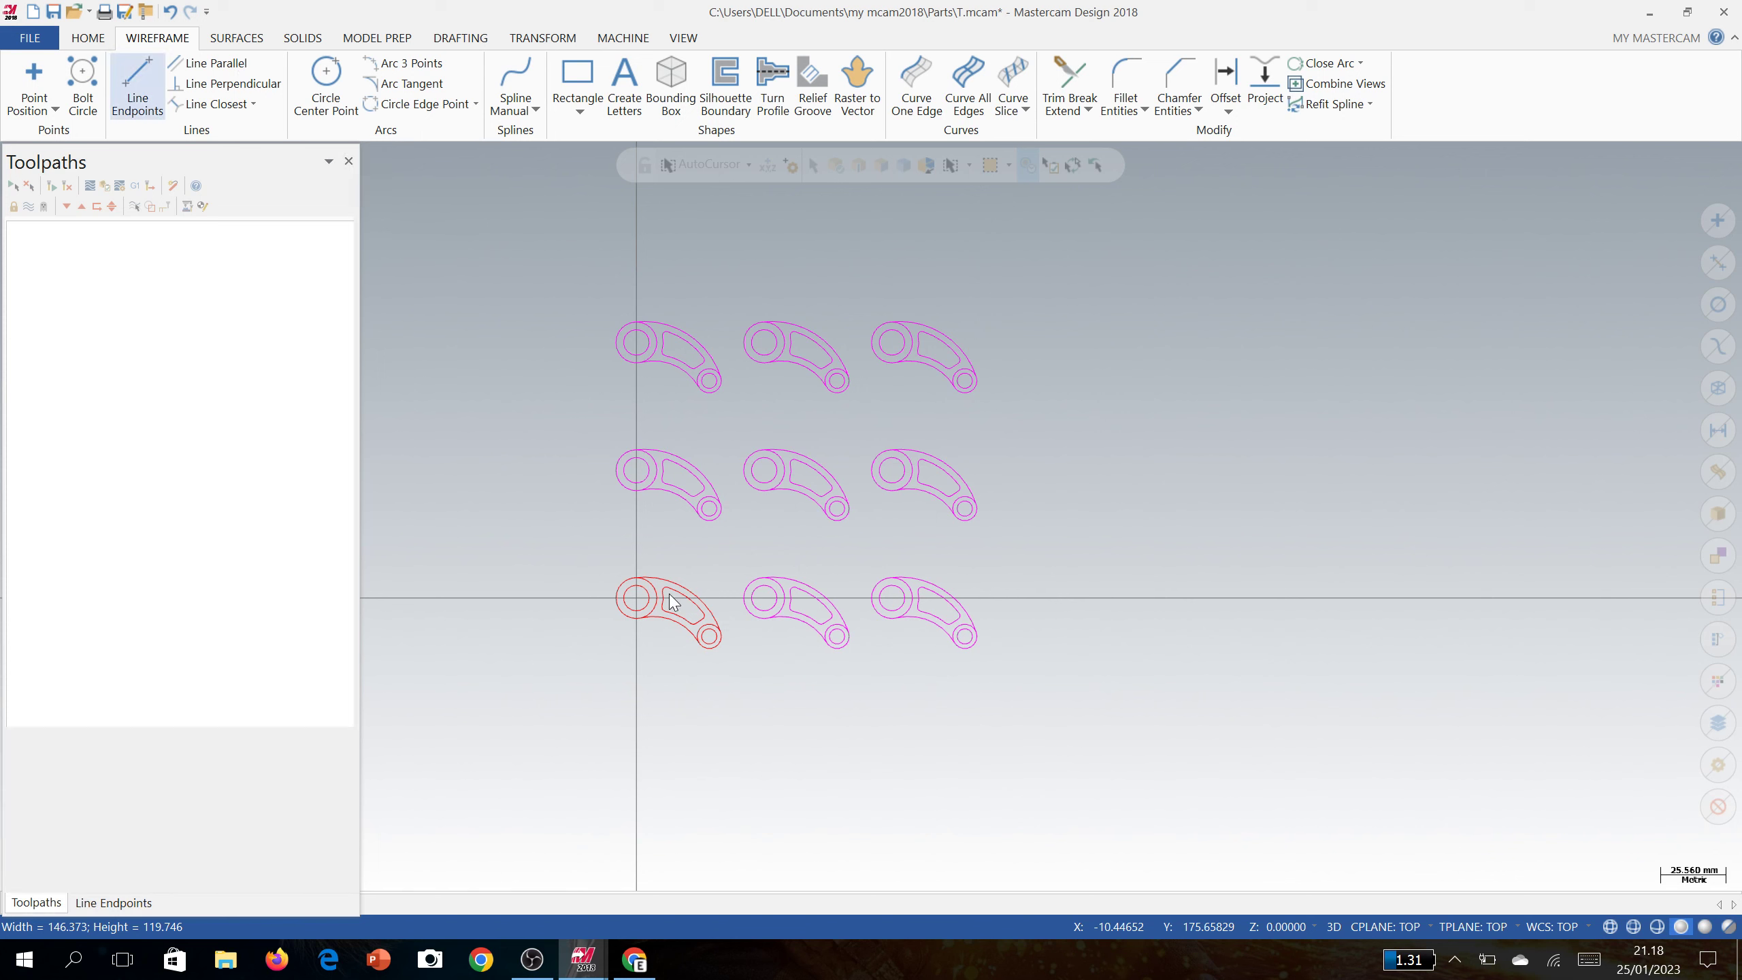
left_click(637, 598)
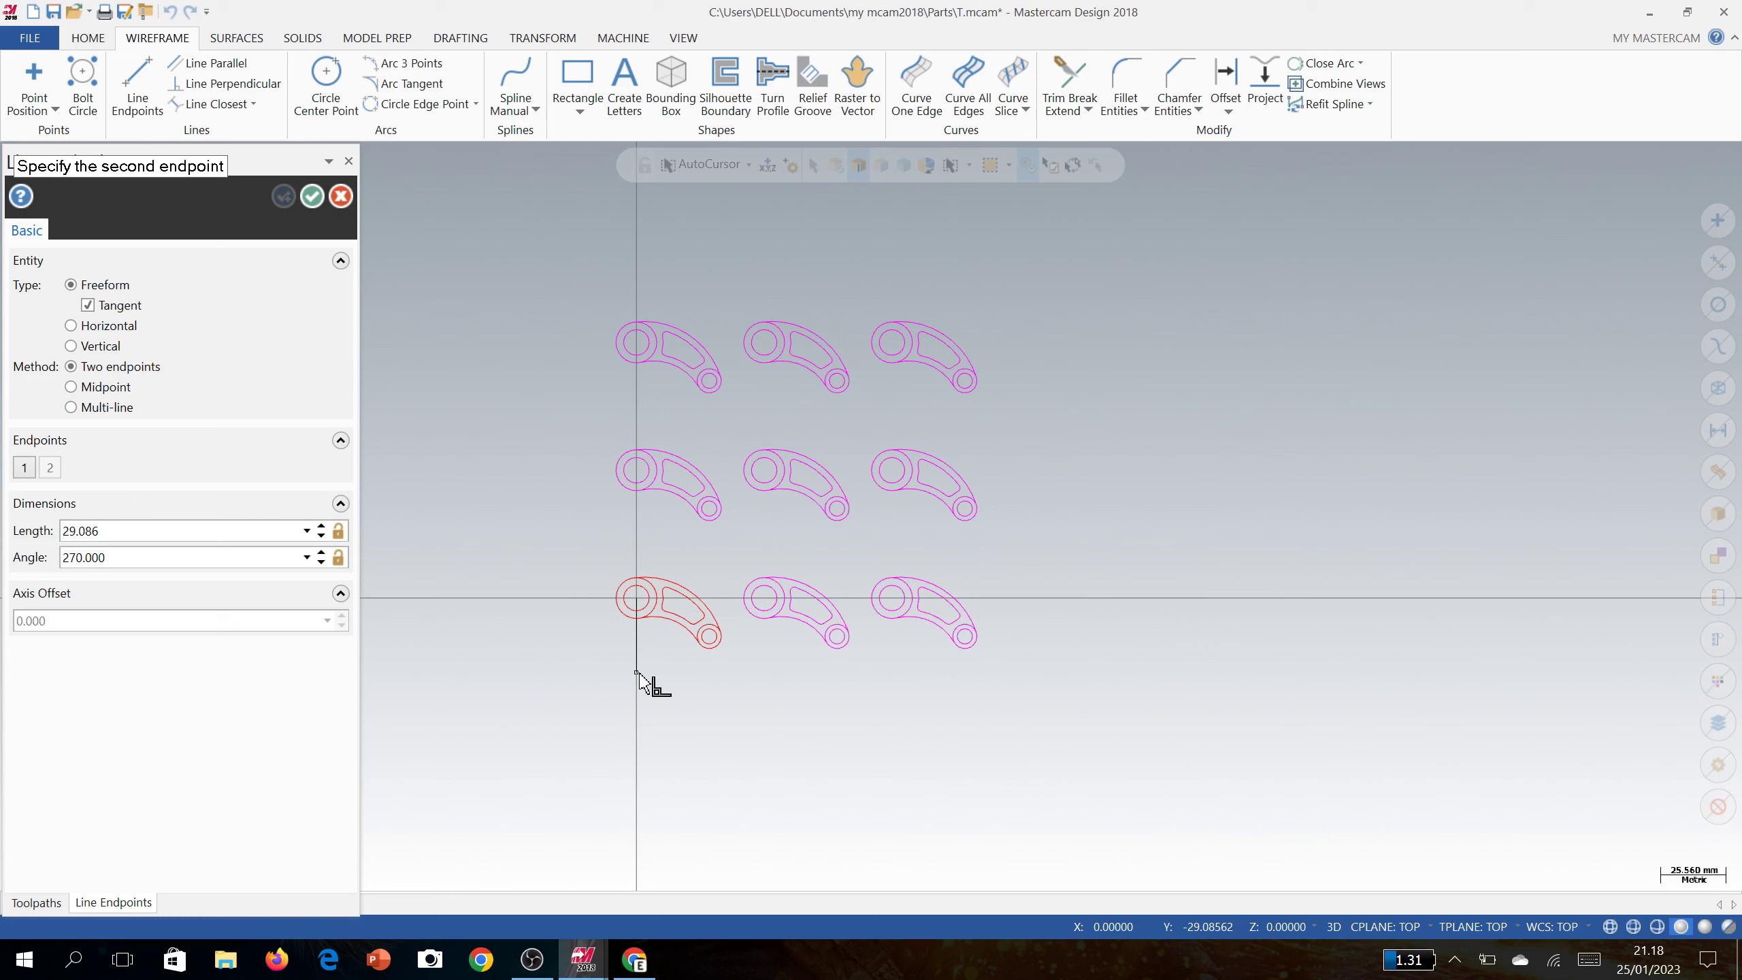
type("28.8")
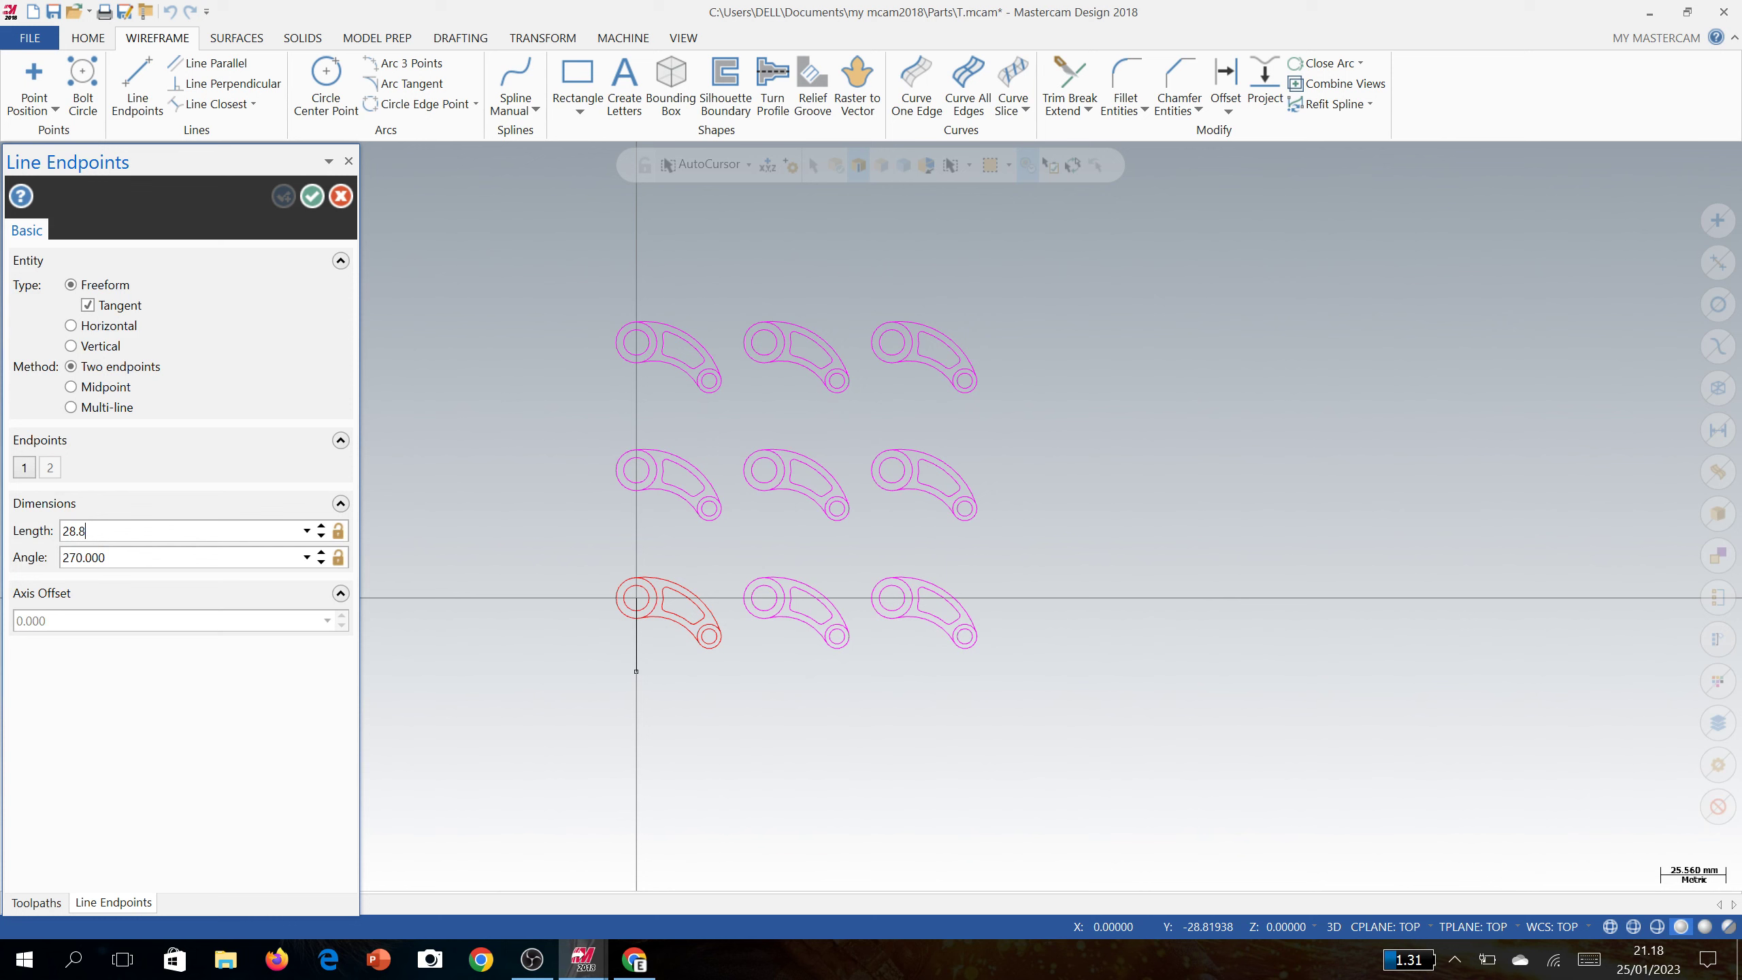
key("Tab")
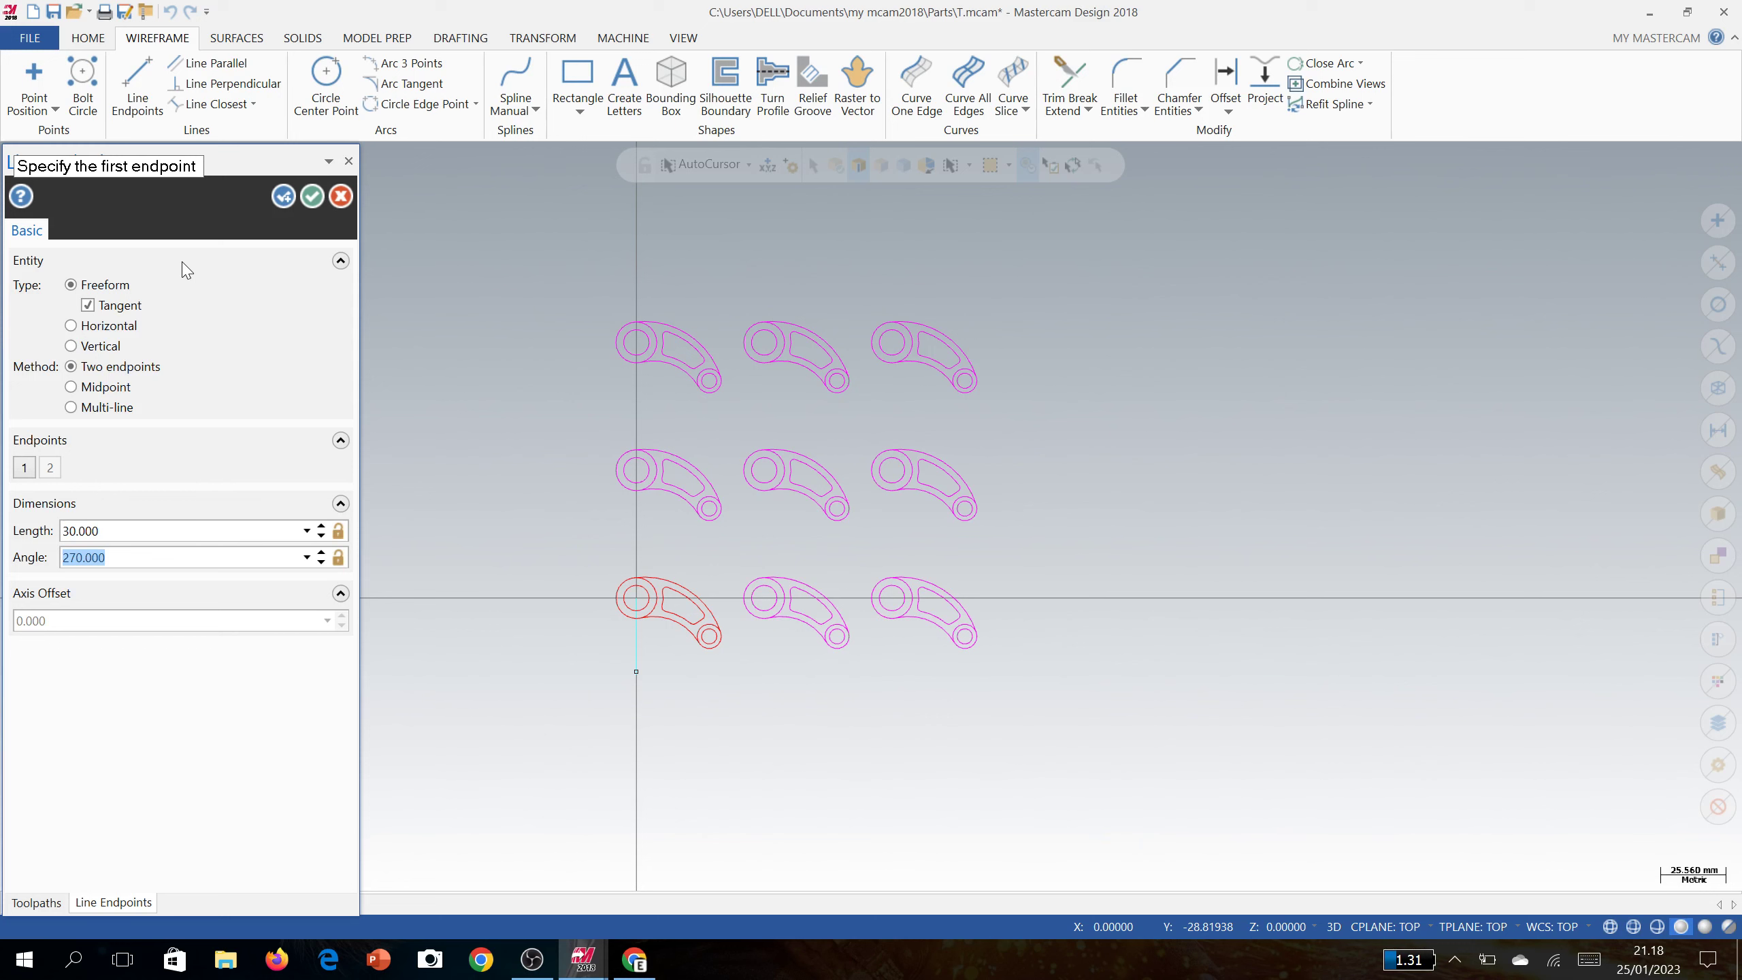
Draw a rectangle enclosing all nine links, with its first corner at the left end of the horizontal construction line.
left_click(578, 82)
left_click(559, 674)
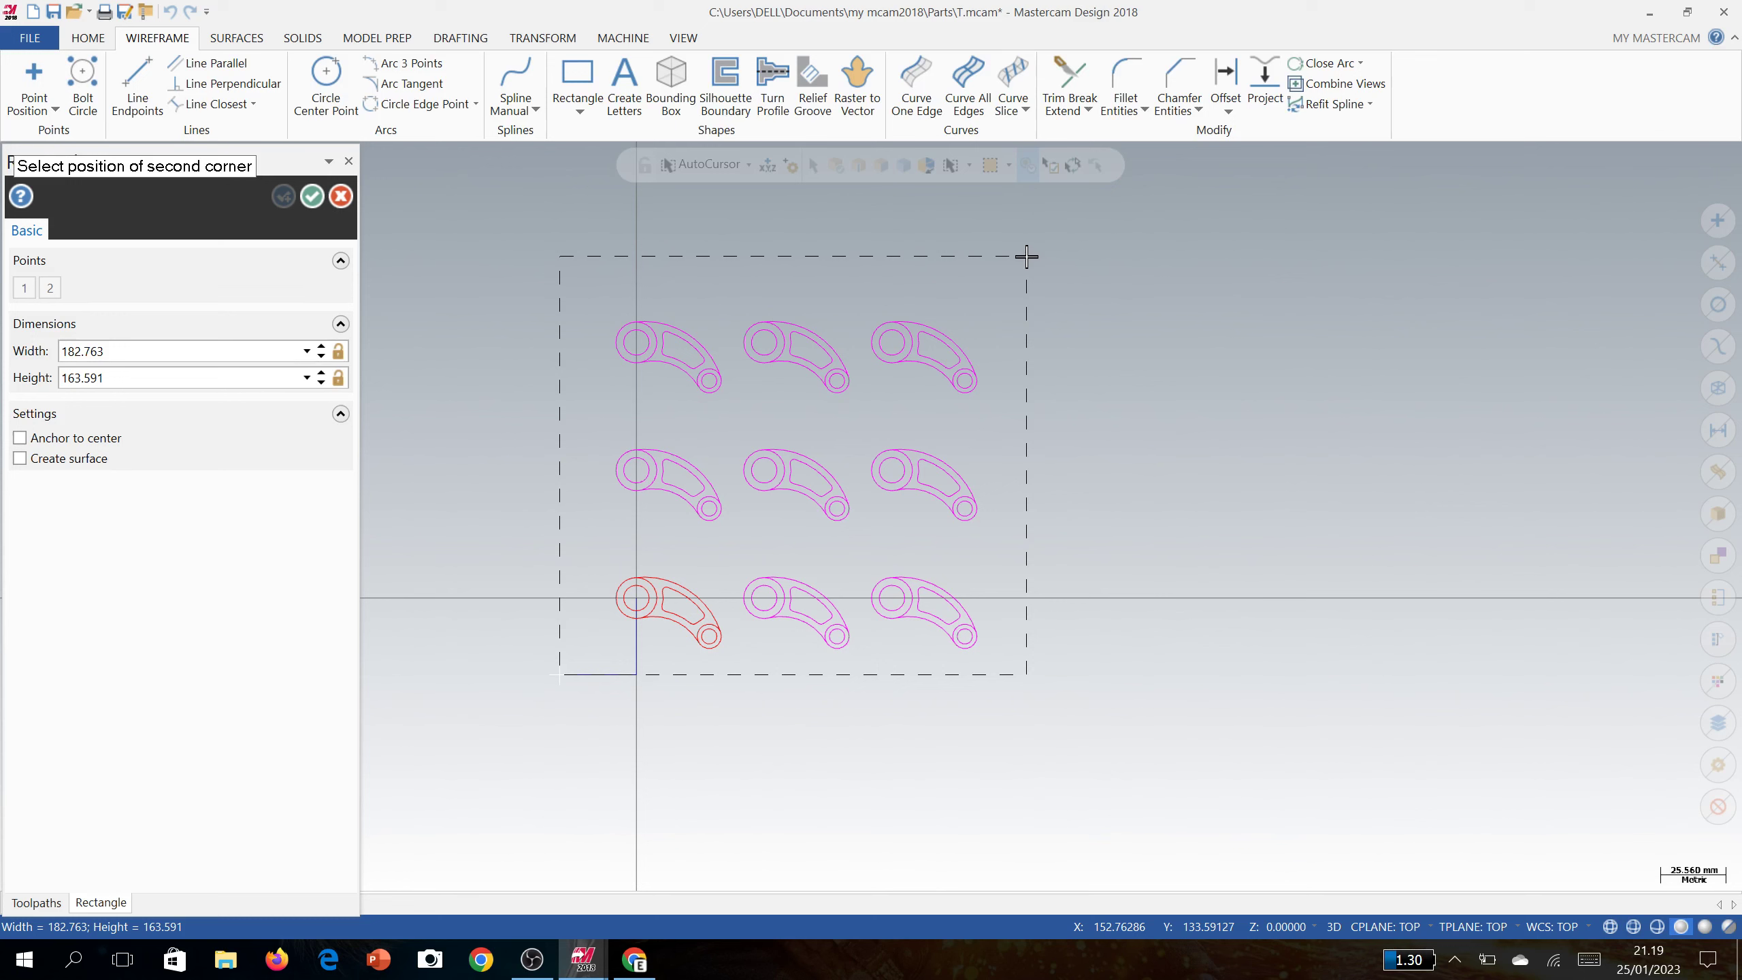
left_click(1045, 275)
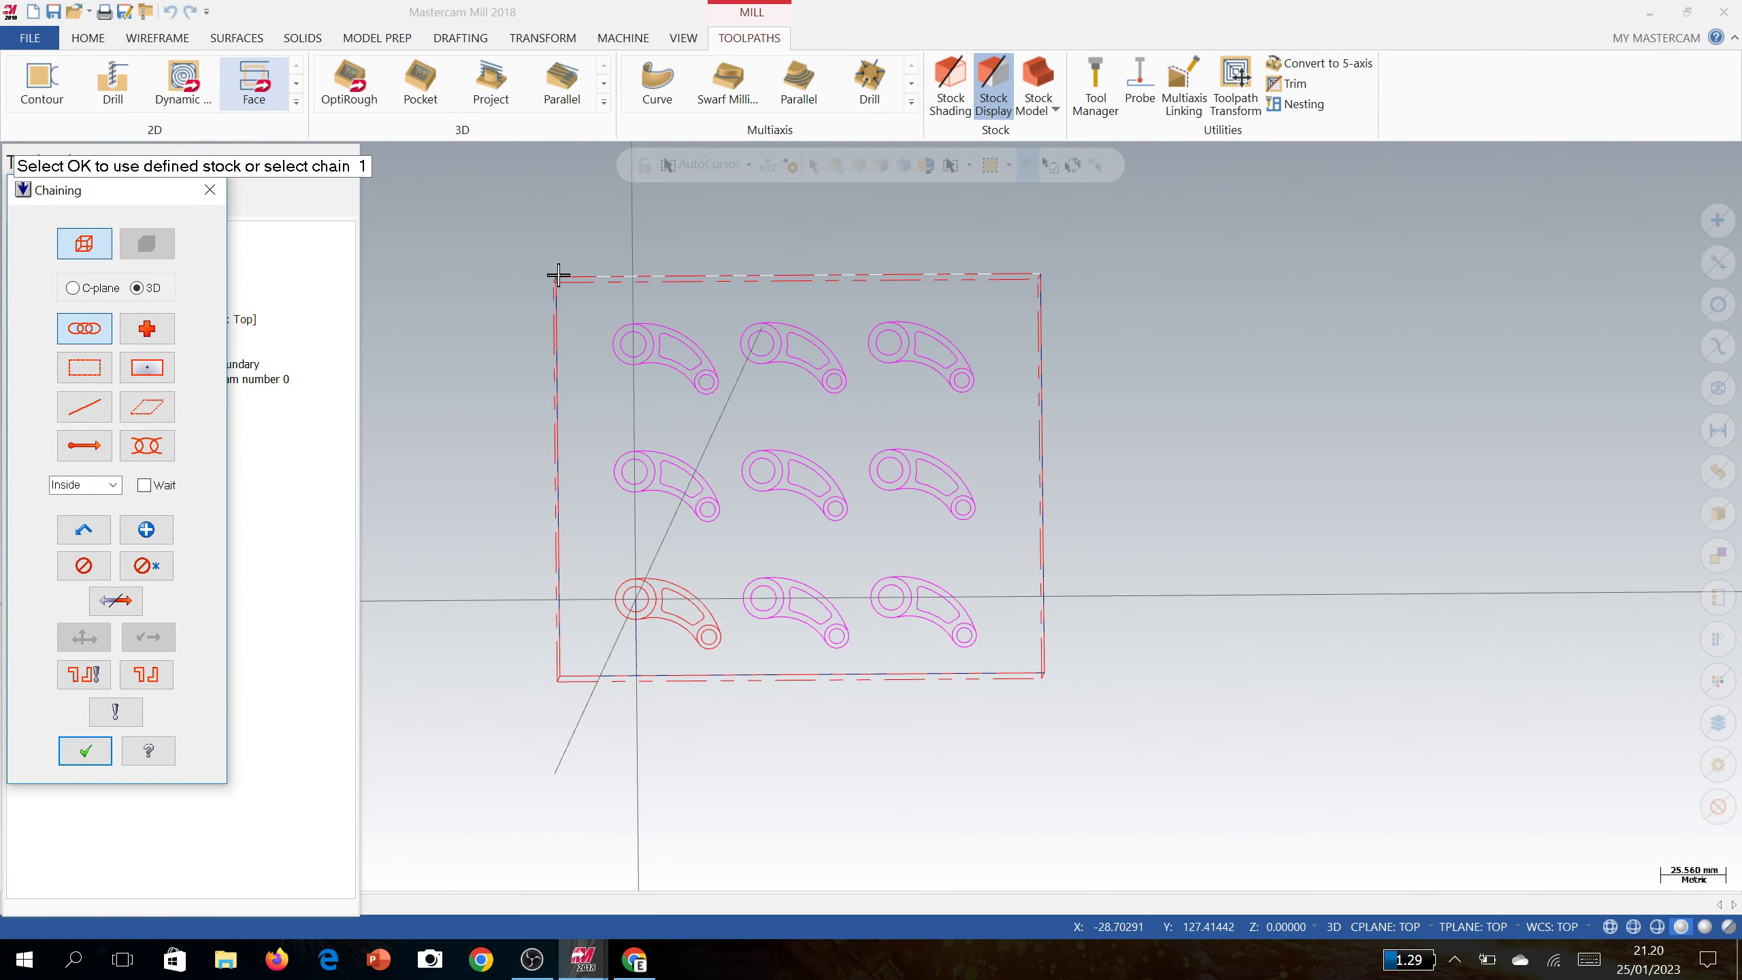
Chain the outer rectangle as the facing boundary and open the Facing toolpath's cut parameters.
scroll(539, 64, "up", 1)
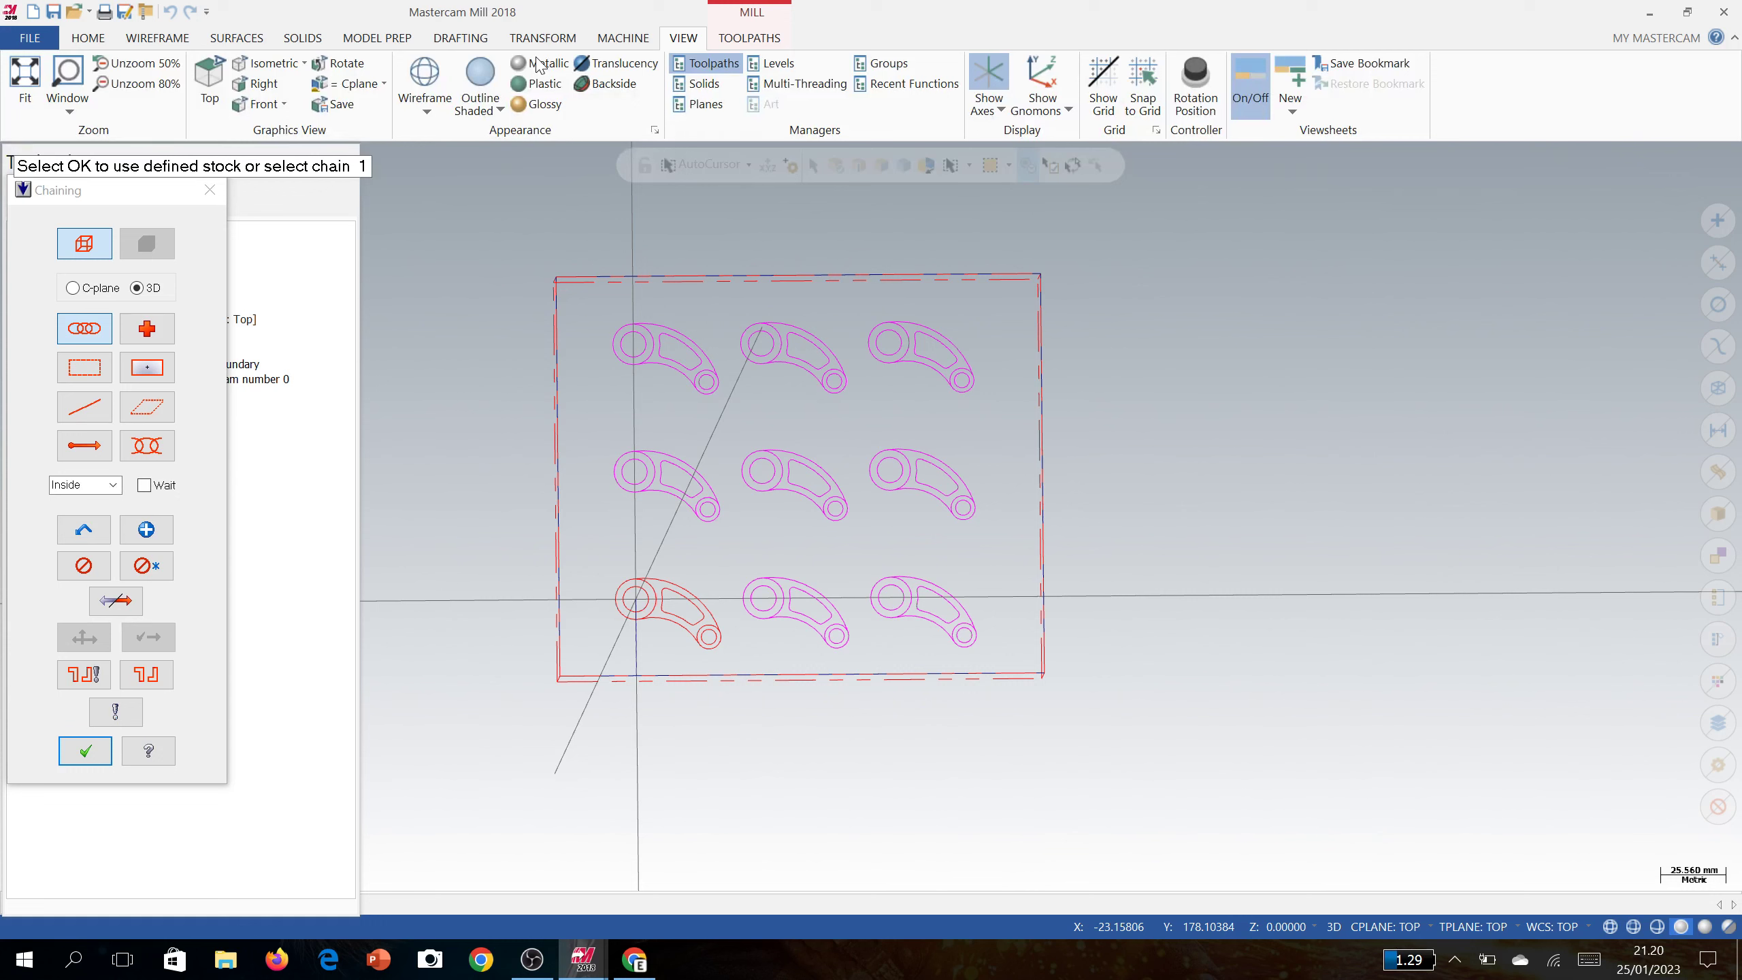
left_click(569, 274)
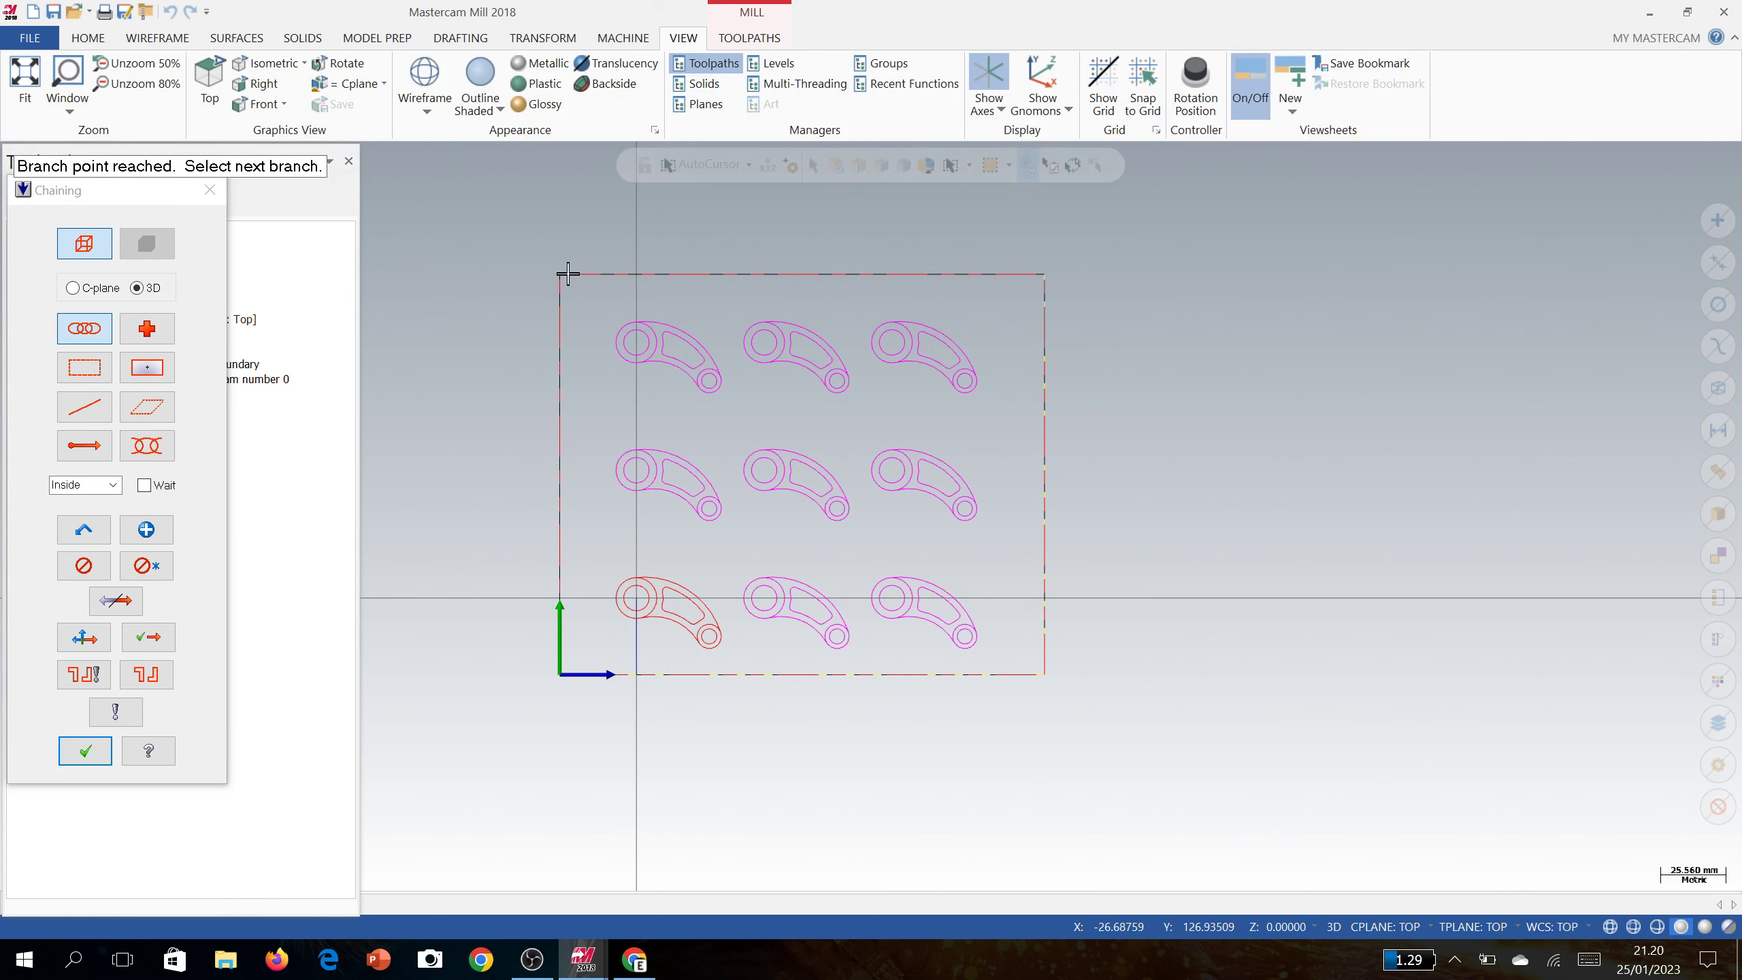
key("Return")
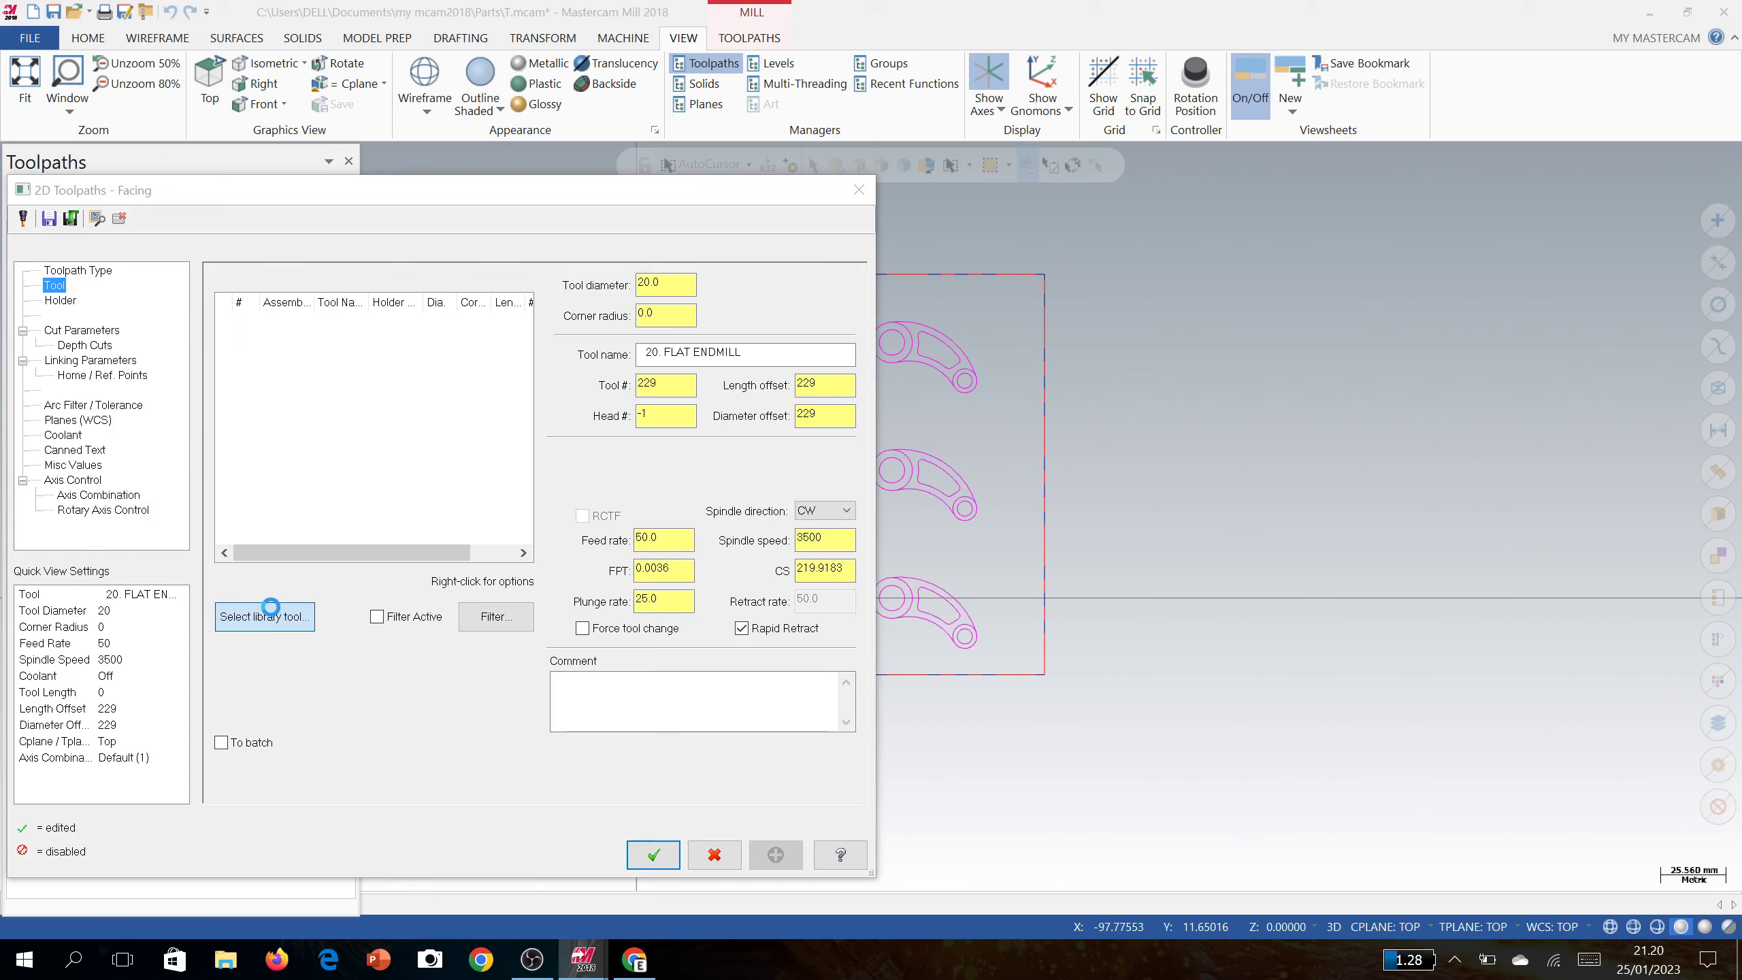
left_click(82, 330)
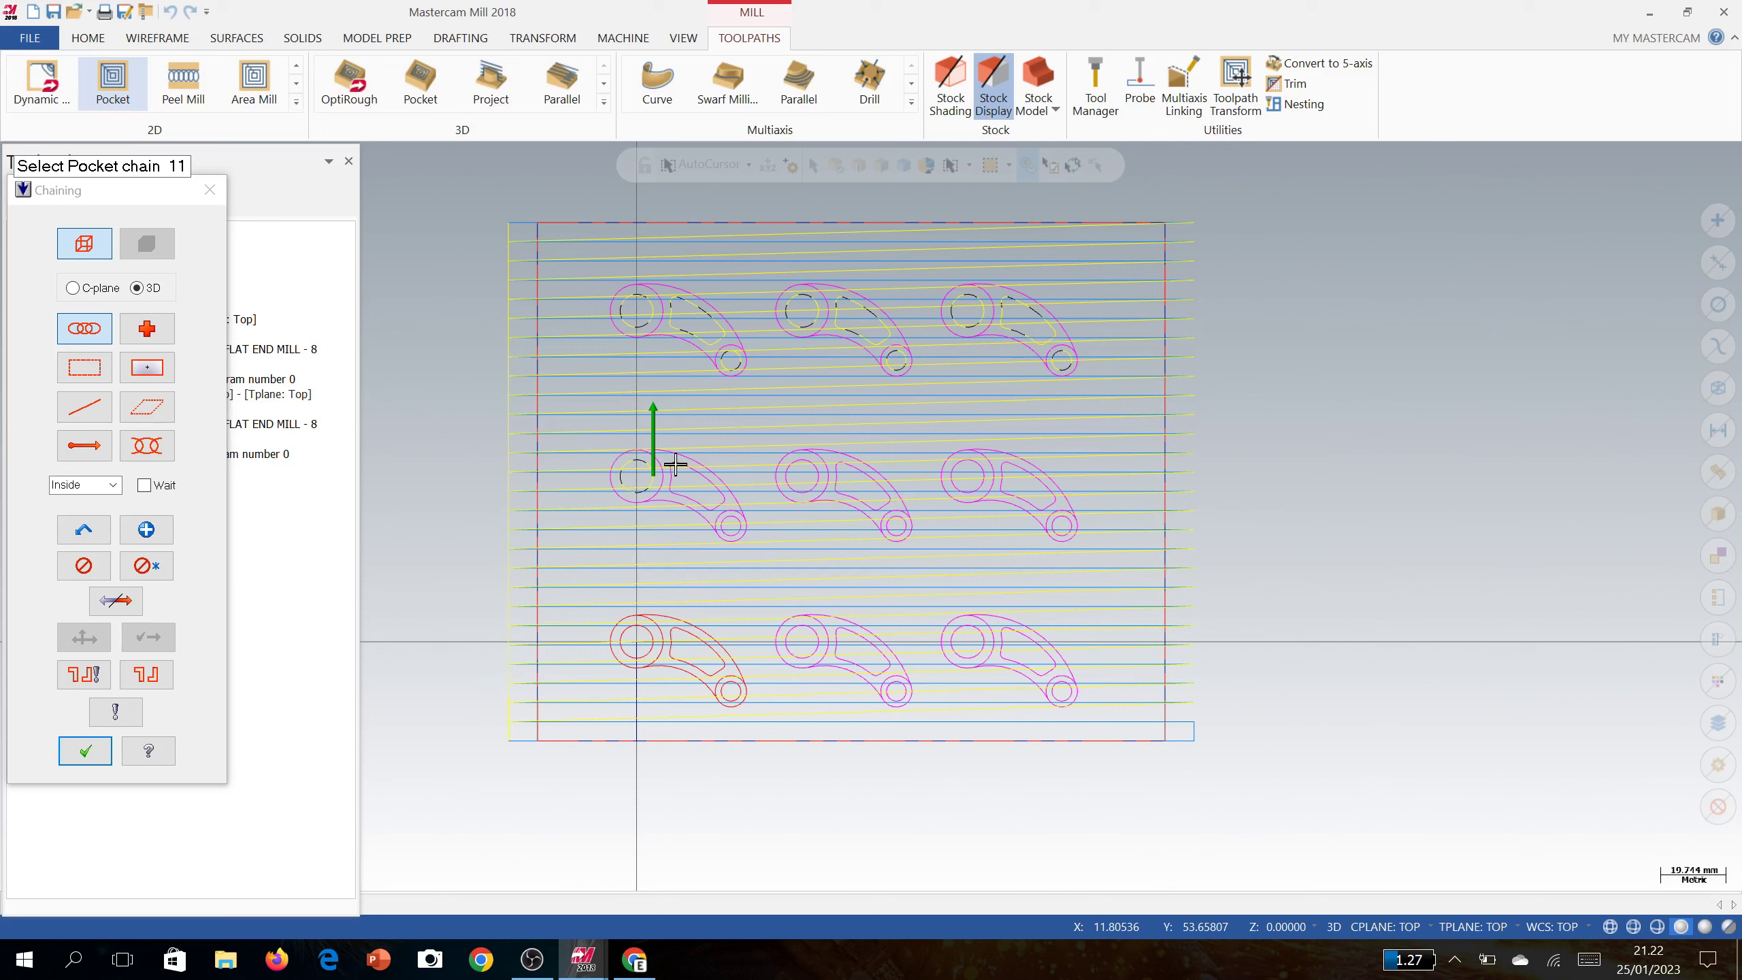
Add the inner holes and curved slots of the middle-row and bottom-row links to the Pocket toolpath chains.
left_click(698, 500)
left_click(731, 517)
left_click(802, 460)
left_click(967, 476)
left_click(1029, 495)
left_click(1061, 526)
left_click(802, 642)
left_click(864, 658)
left_click(896, 689)
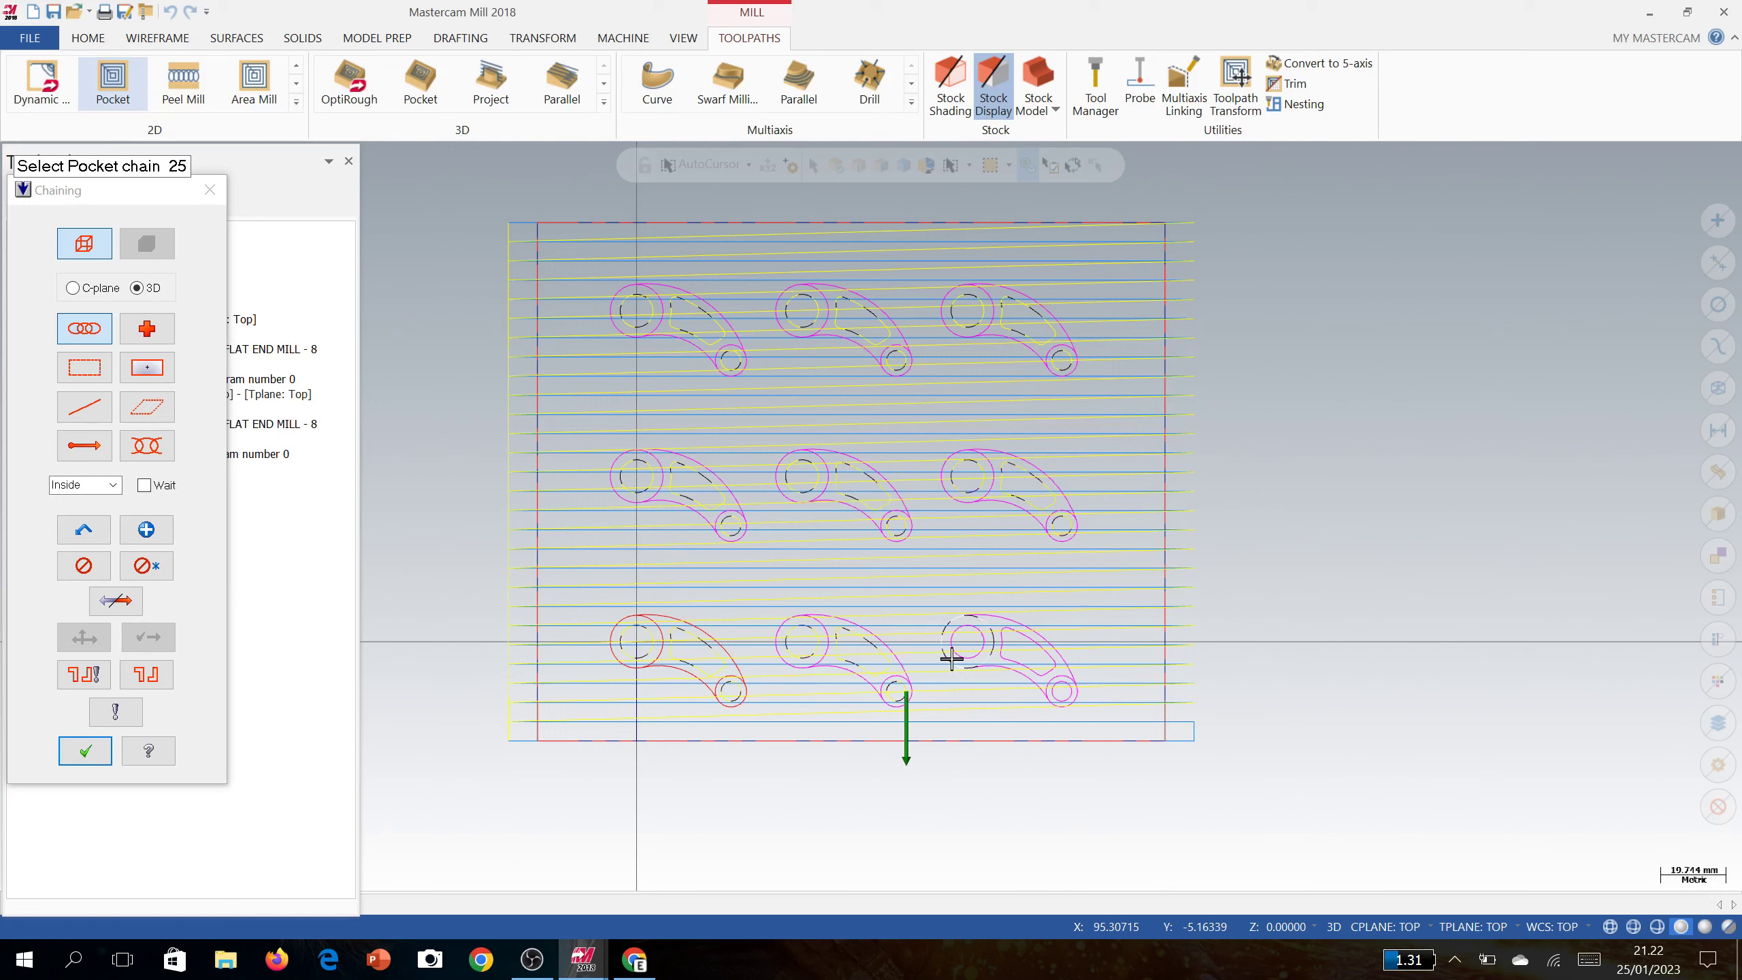